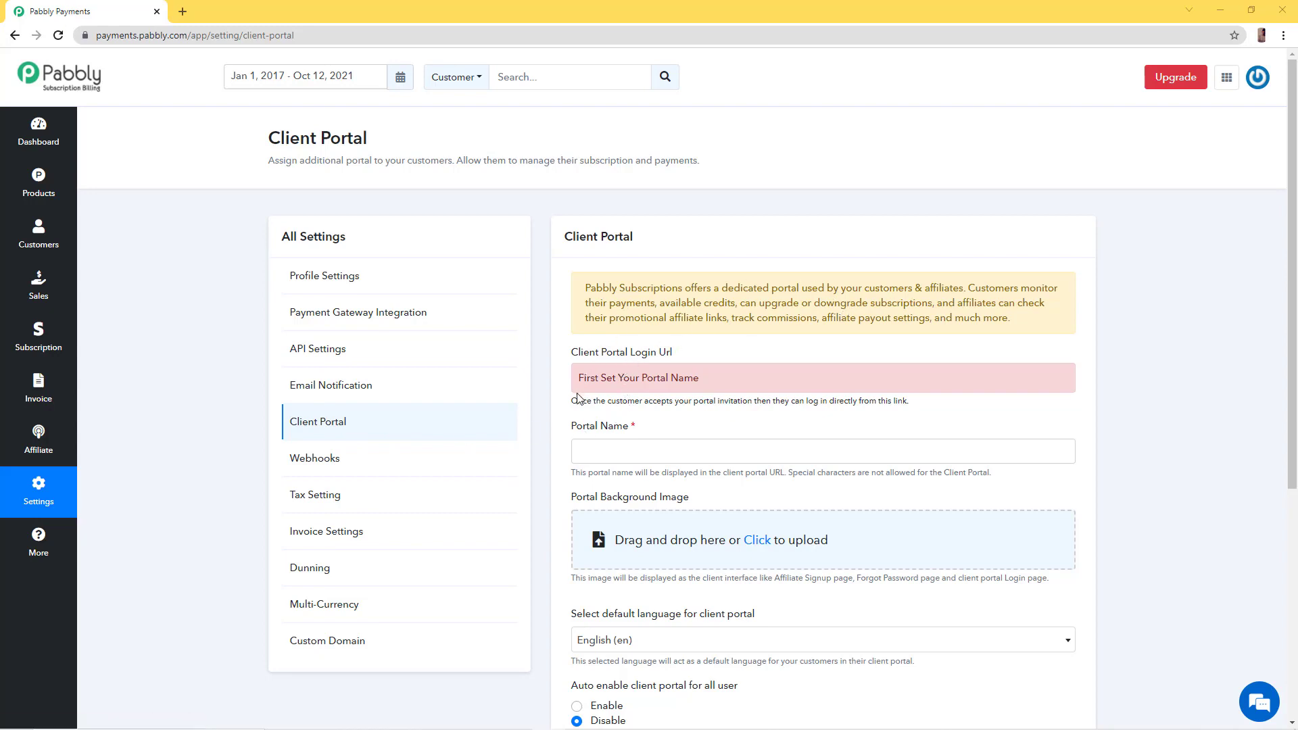
Look over the background image field on the current settings page
scroll(573, 421, down, 2)
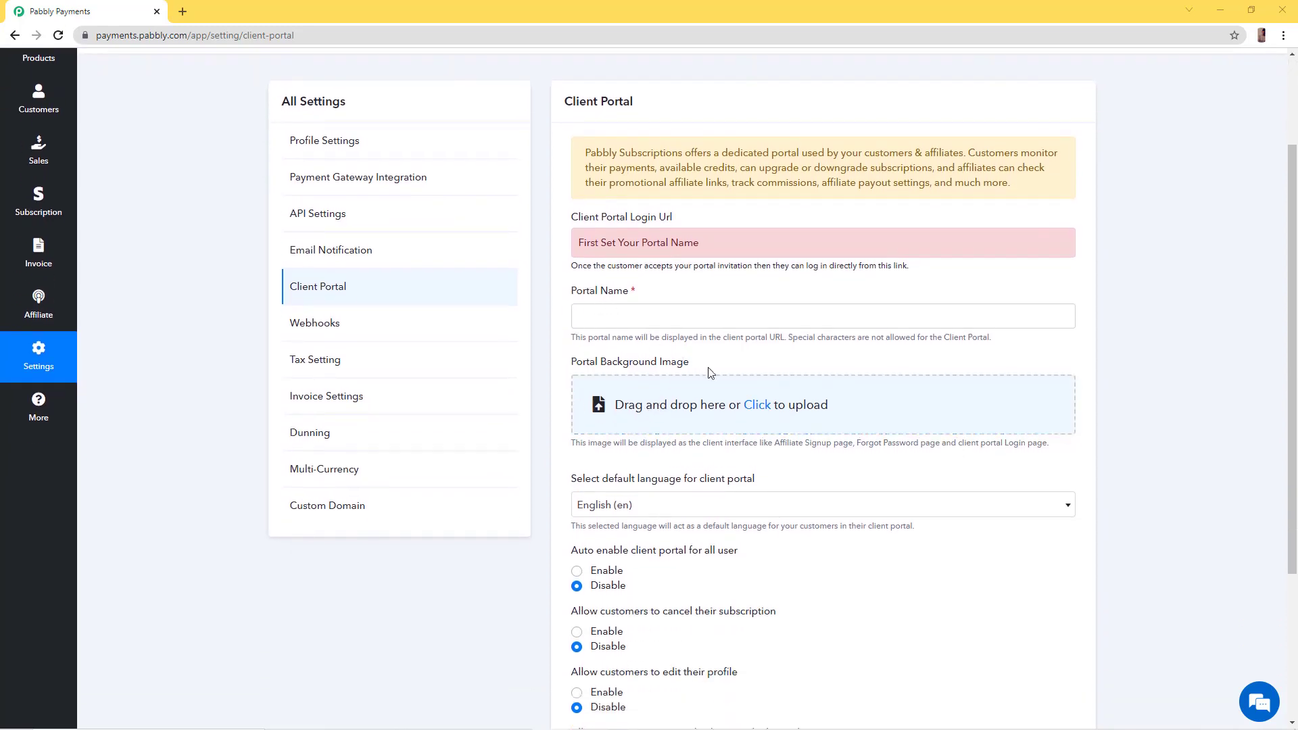
drag(709, 369, 583, 367)
click(583, 369)
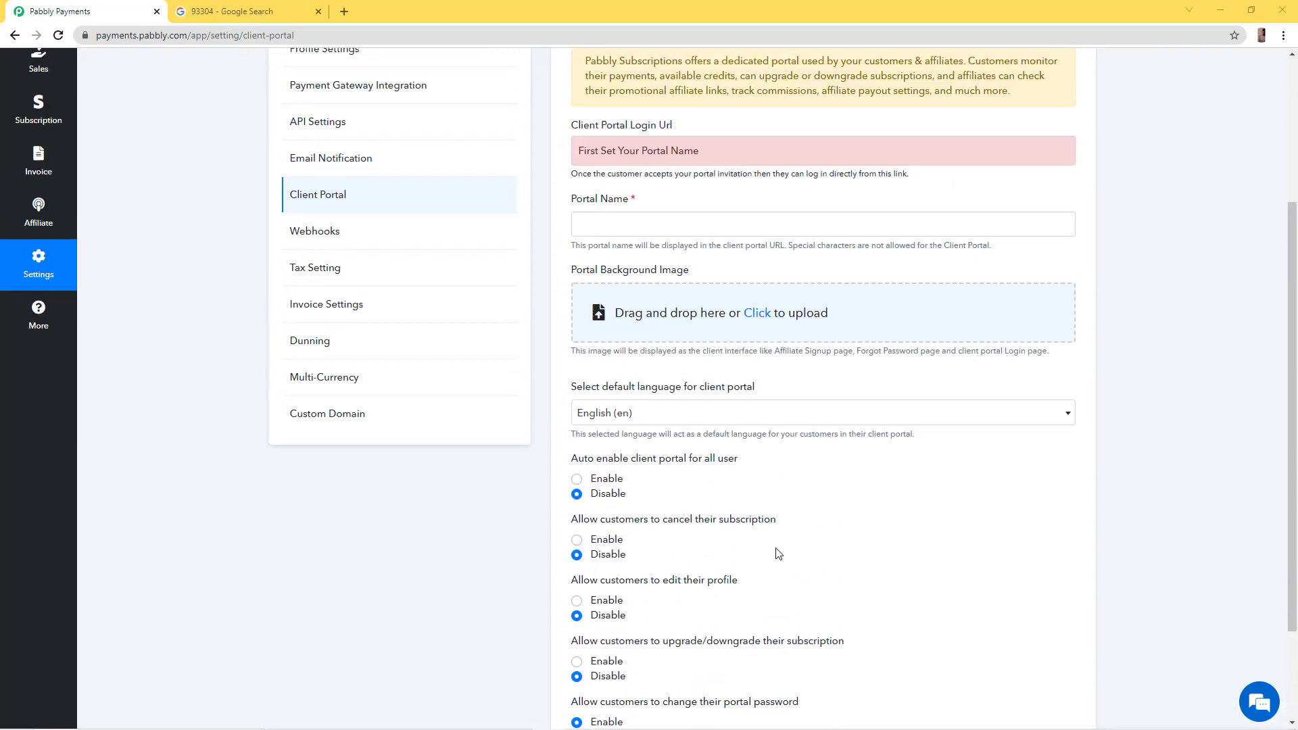
scroll(777, 553, up, 3)
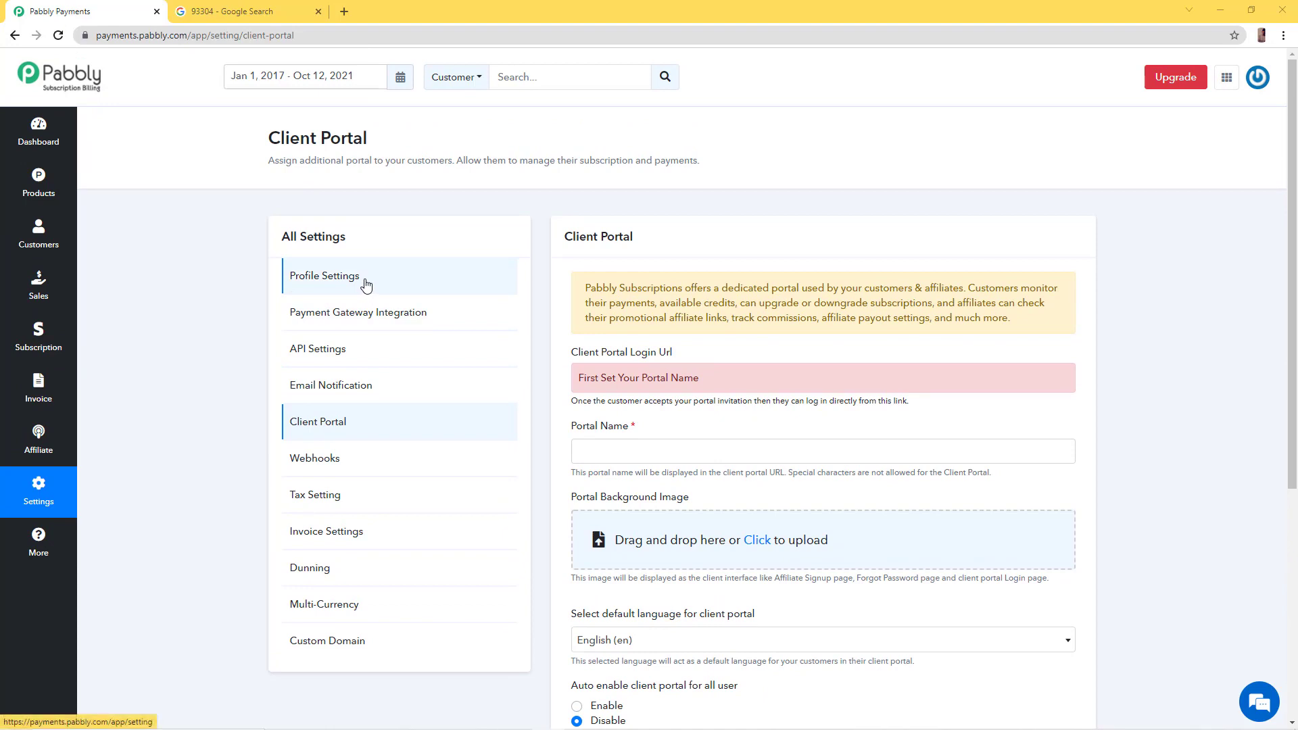
Open Profile Settings and review the company name, support email, address, currency and phone
click(366, 284)
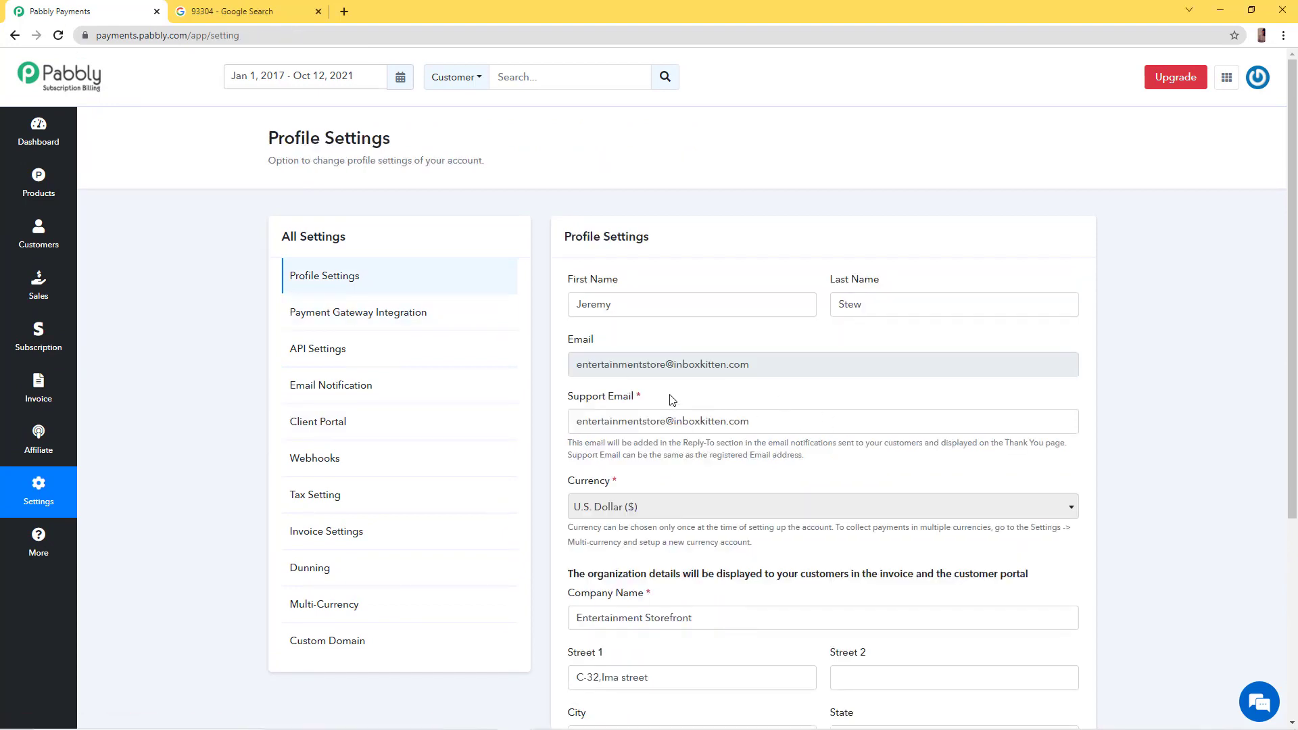
scroll(672, 400, down, 1)
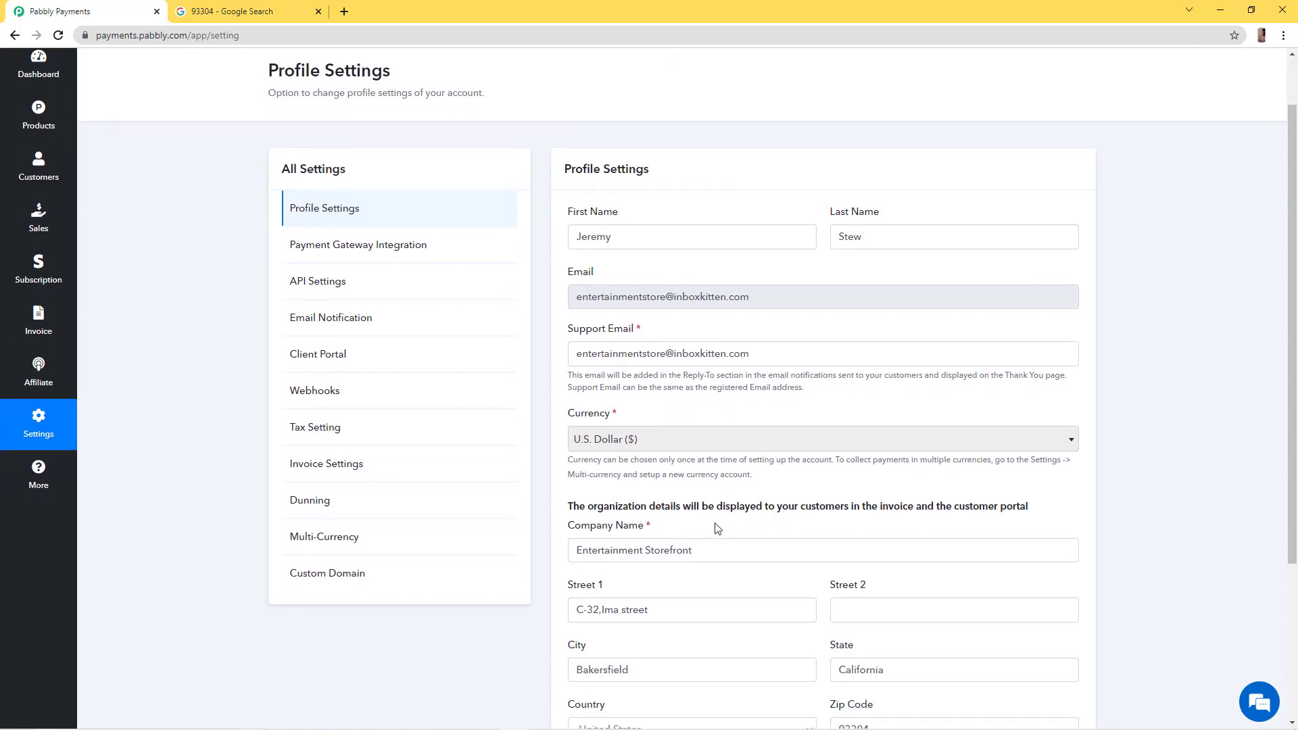
scroll(821, 423, up, 1)
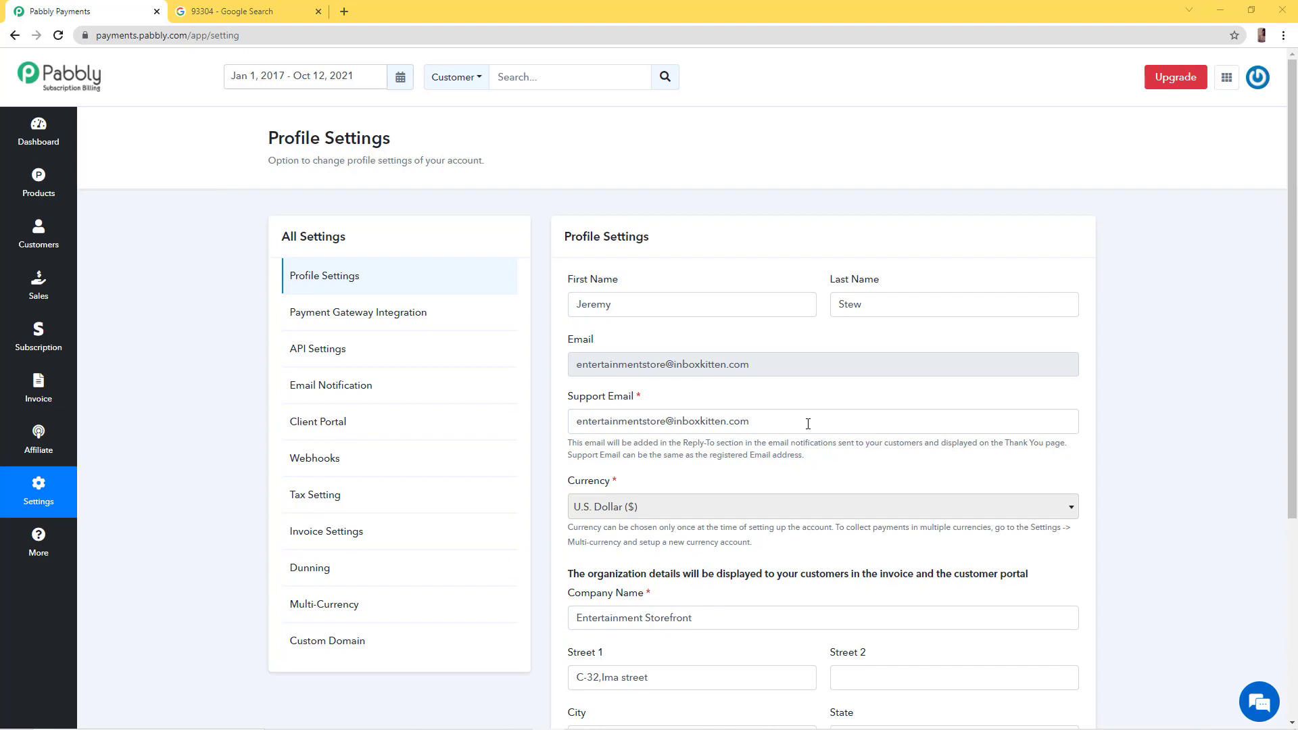
triple_click(808, 423)
click(786, 452)
scroll(696, 414, down, 3)
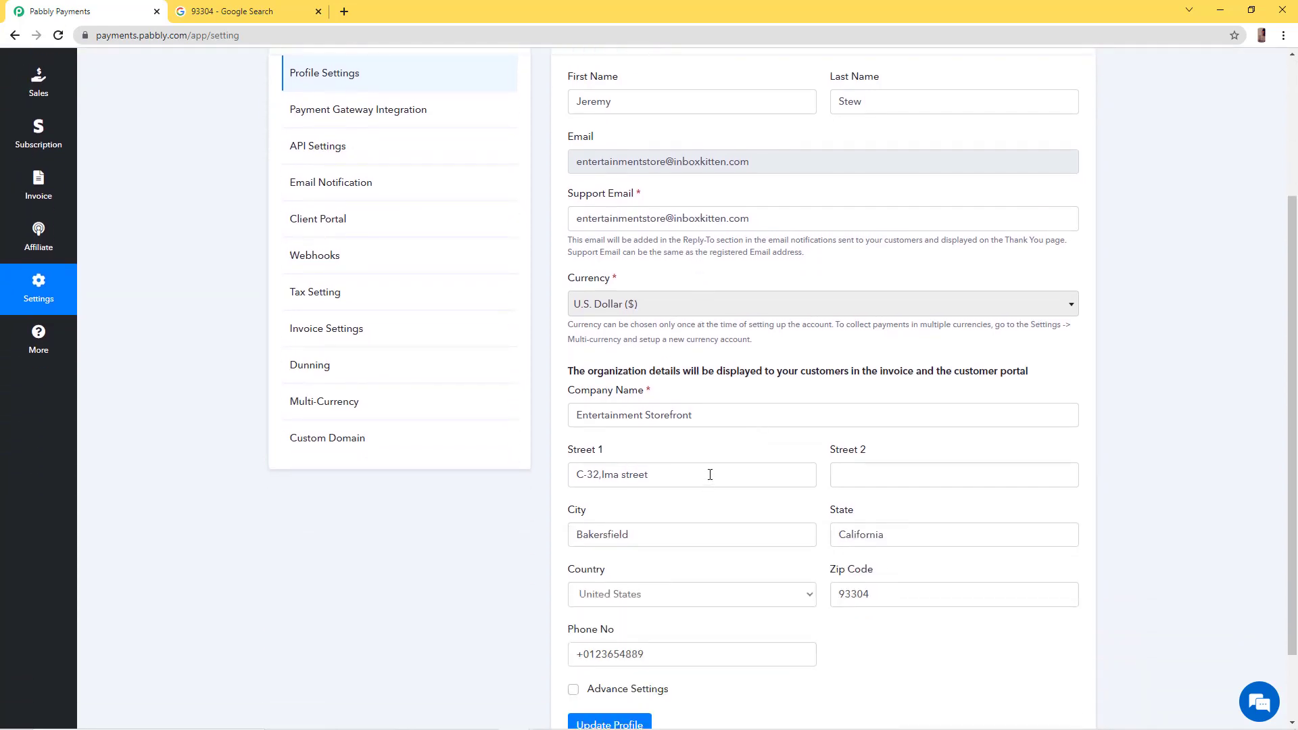
scroll(710, 475, down, 2)
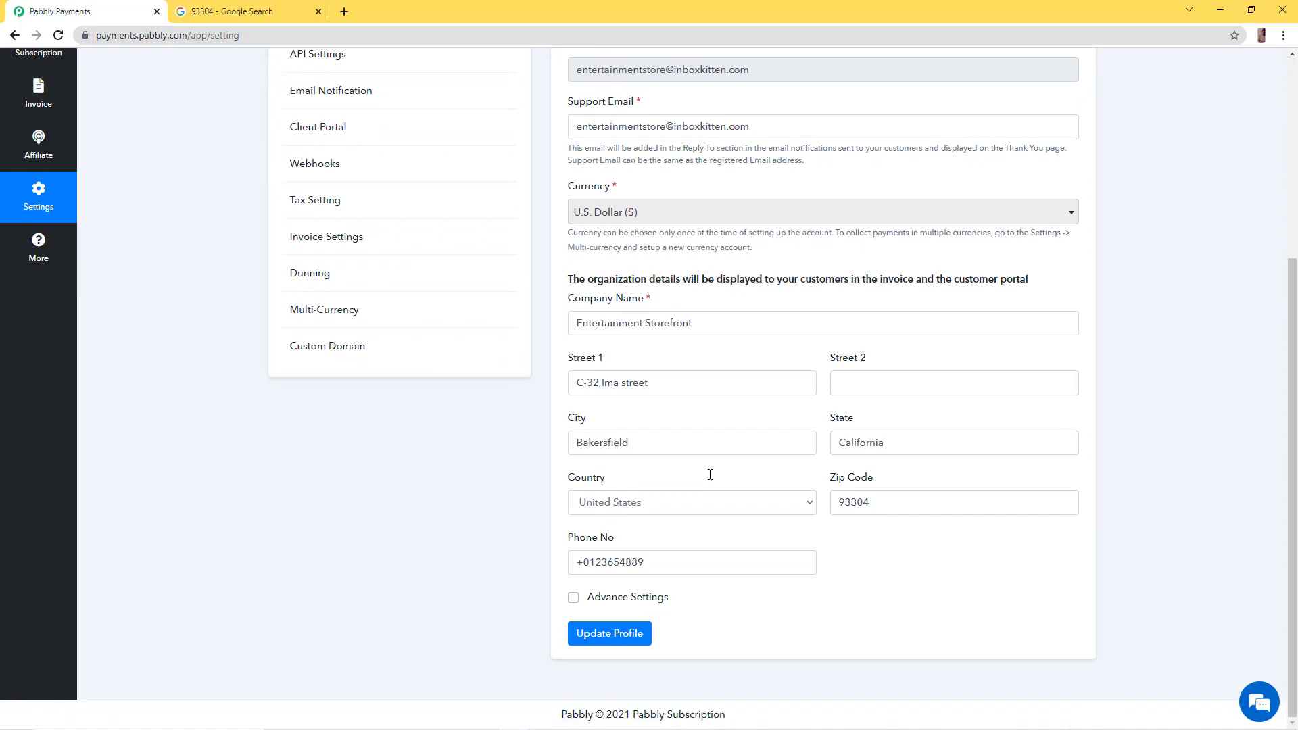
Tick Advance Settings and scroll through the empty Organization Logo, Favicon, Time Zone and Date Format fields
click(573, 599)
scroll(649, 534, down, 3)
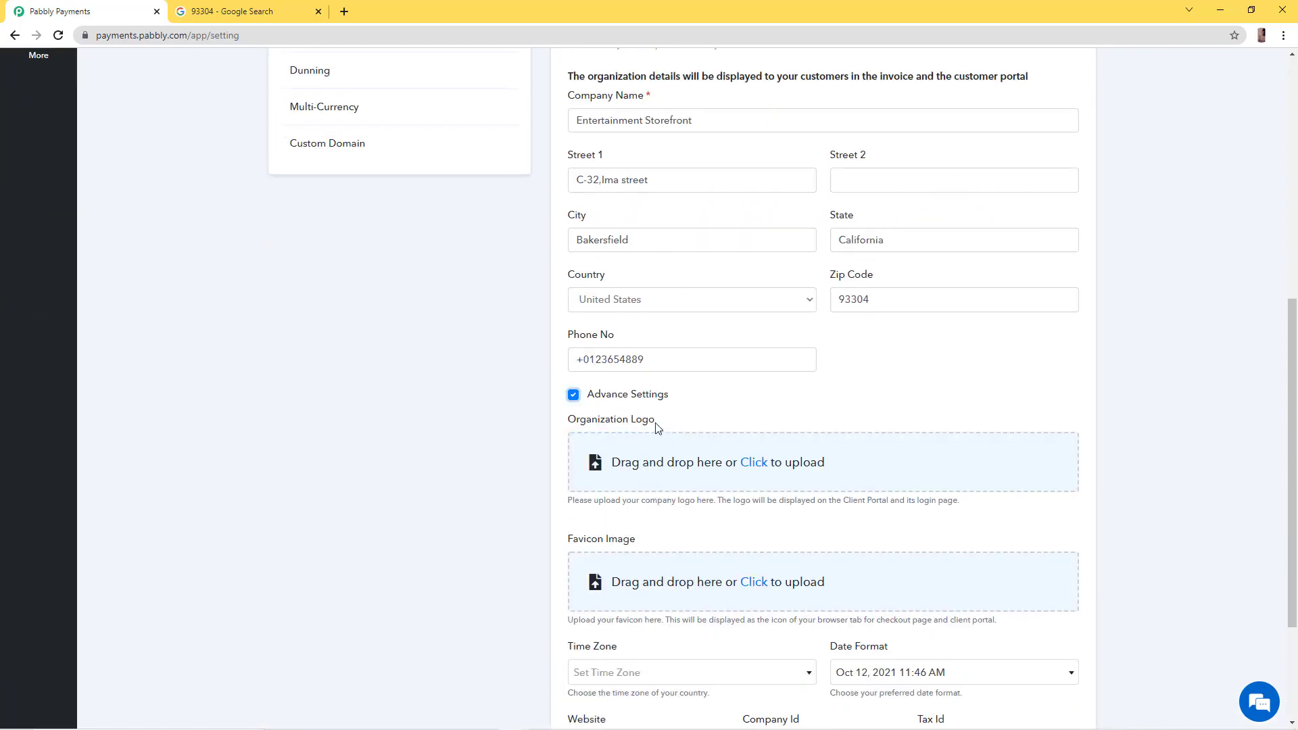
drag(654, 422, 575, 425)
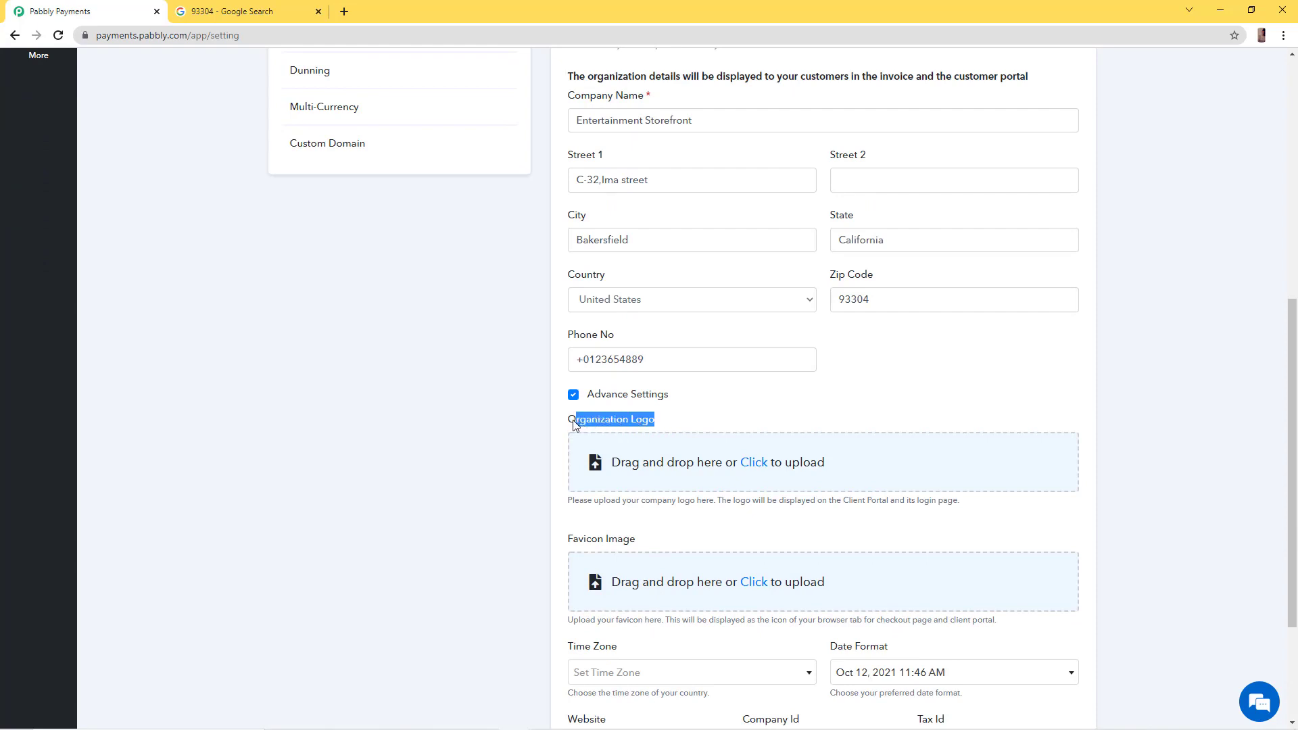
scroll(609, 446, down, 1)
click(638, 472)
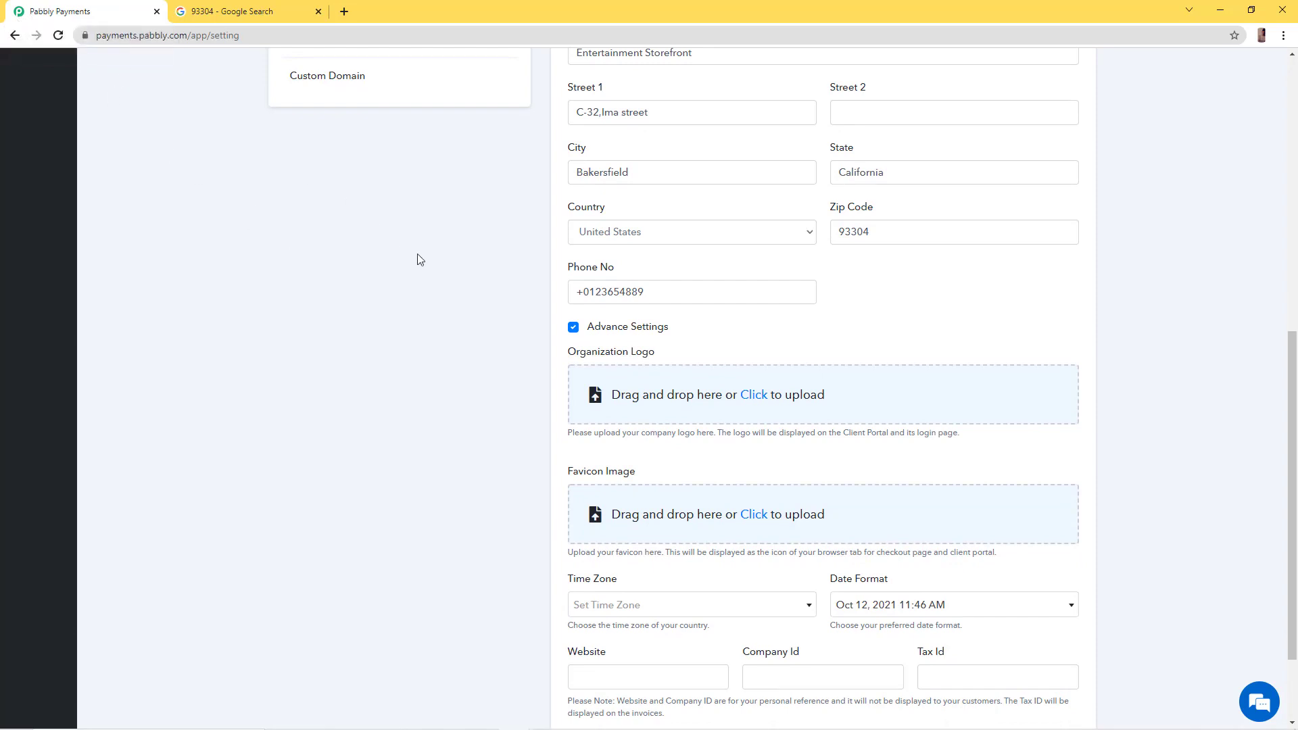
scroll(656, 392, down, 1)
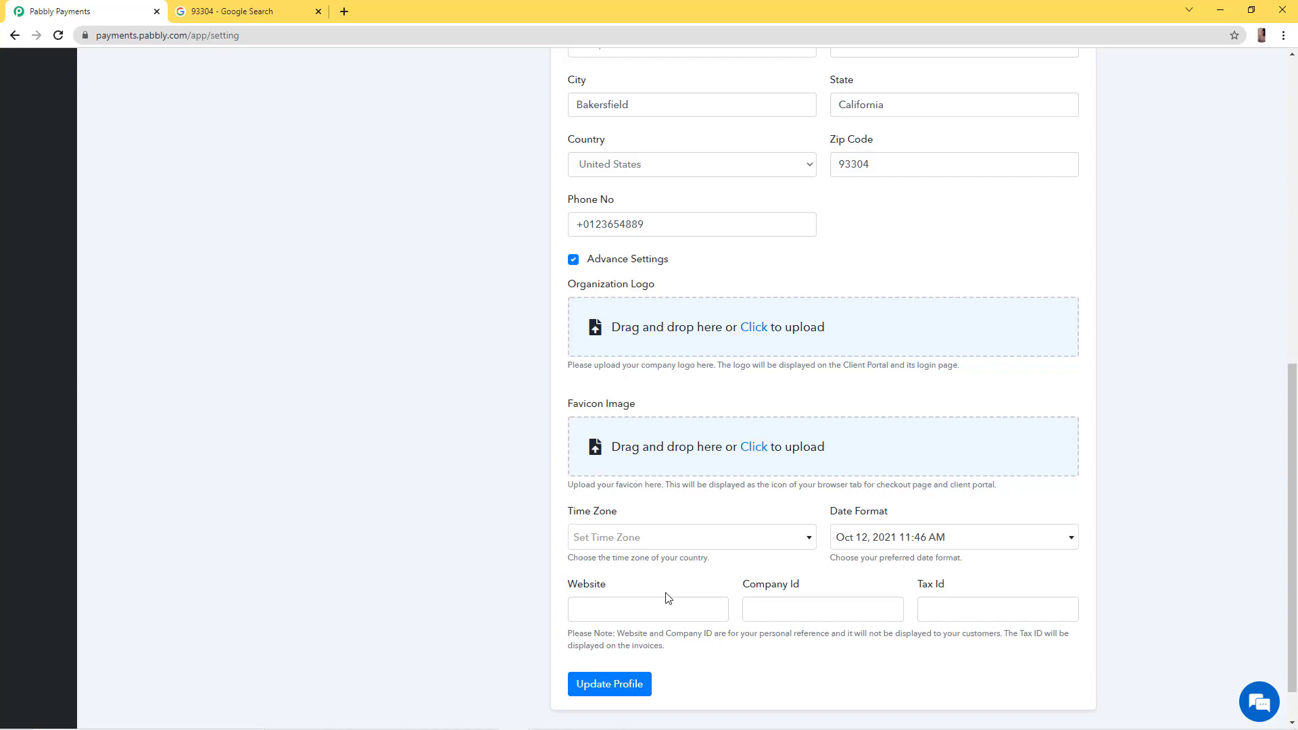
scroll(838, 583, down, 1)
scroll(837, 589, up, 9)
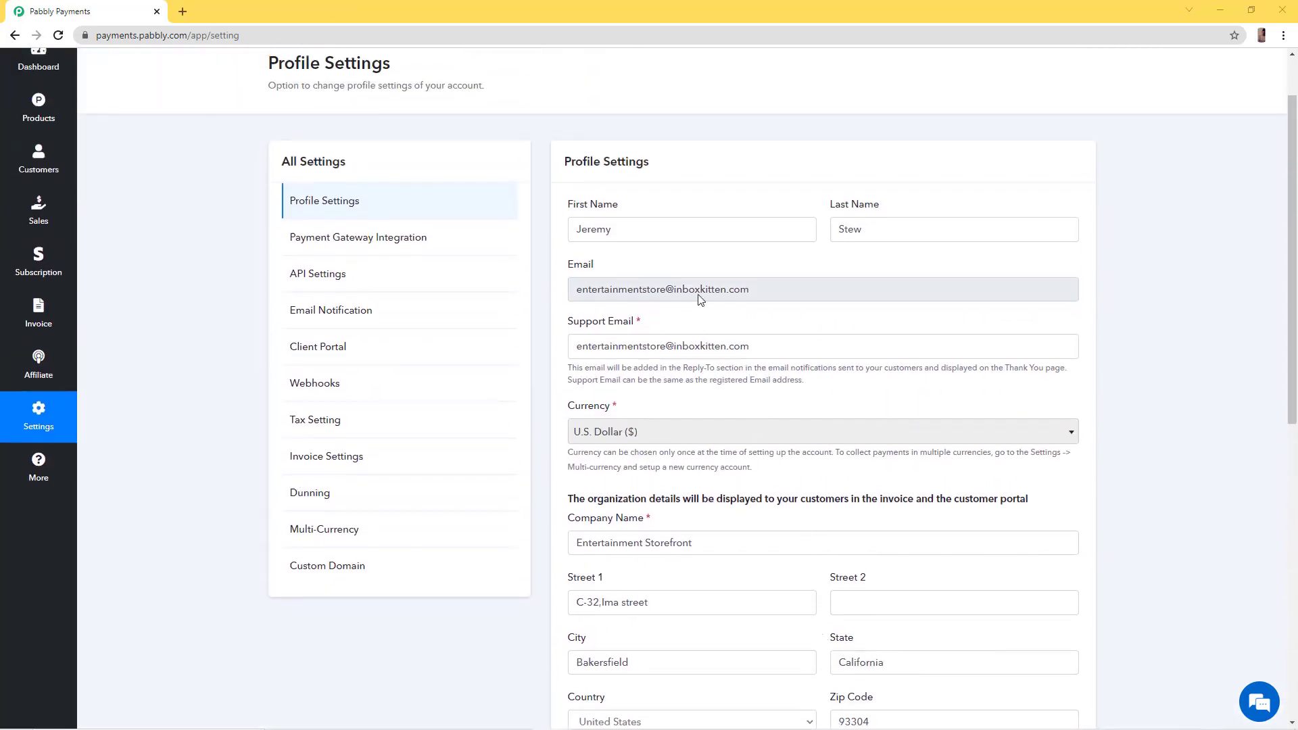
scroll(712, 403, down, 5)
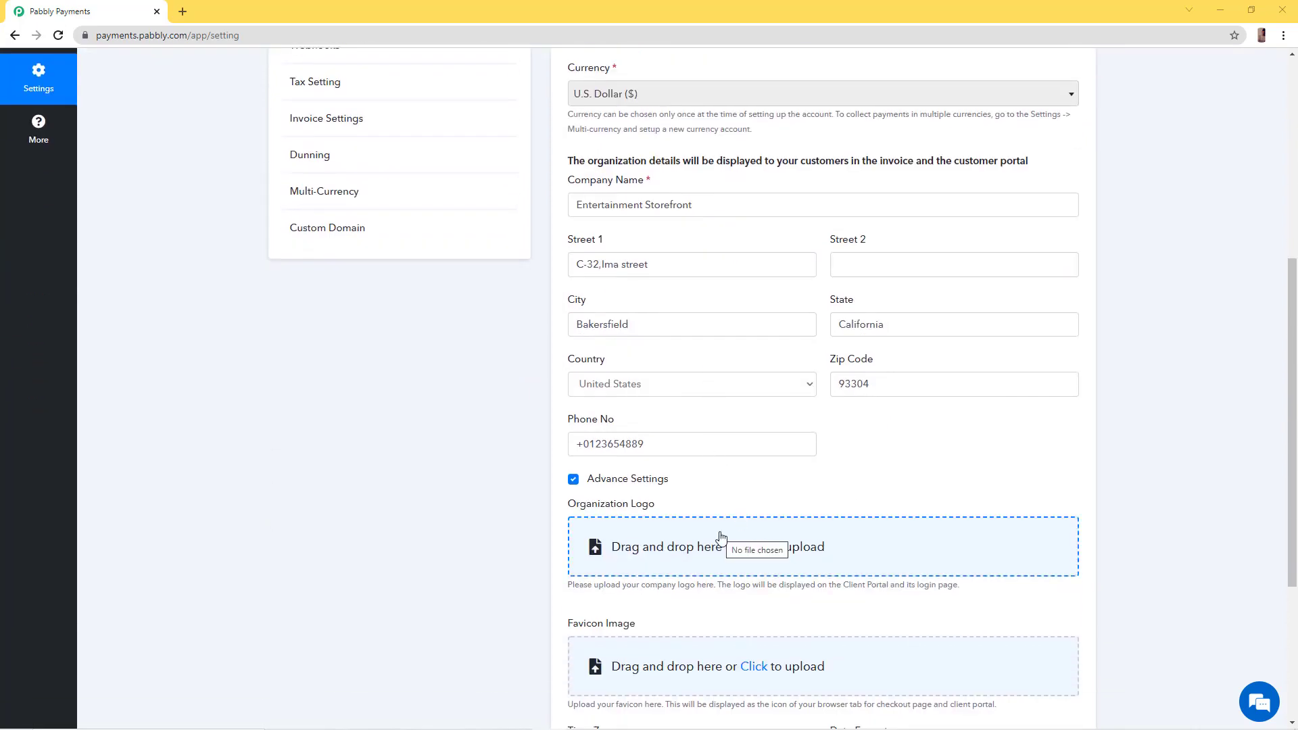
scroll(750, 425, down, 2)
Upload pexels-photo-114820 from Downloads as the Organization Logo
click(761, 407)
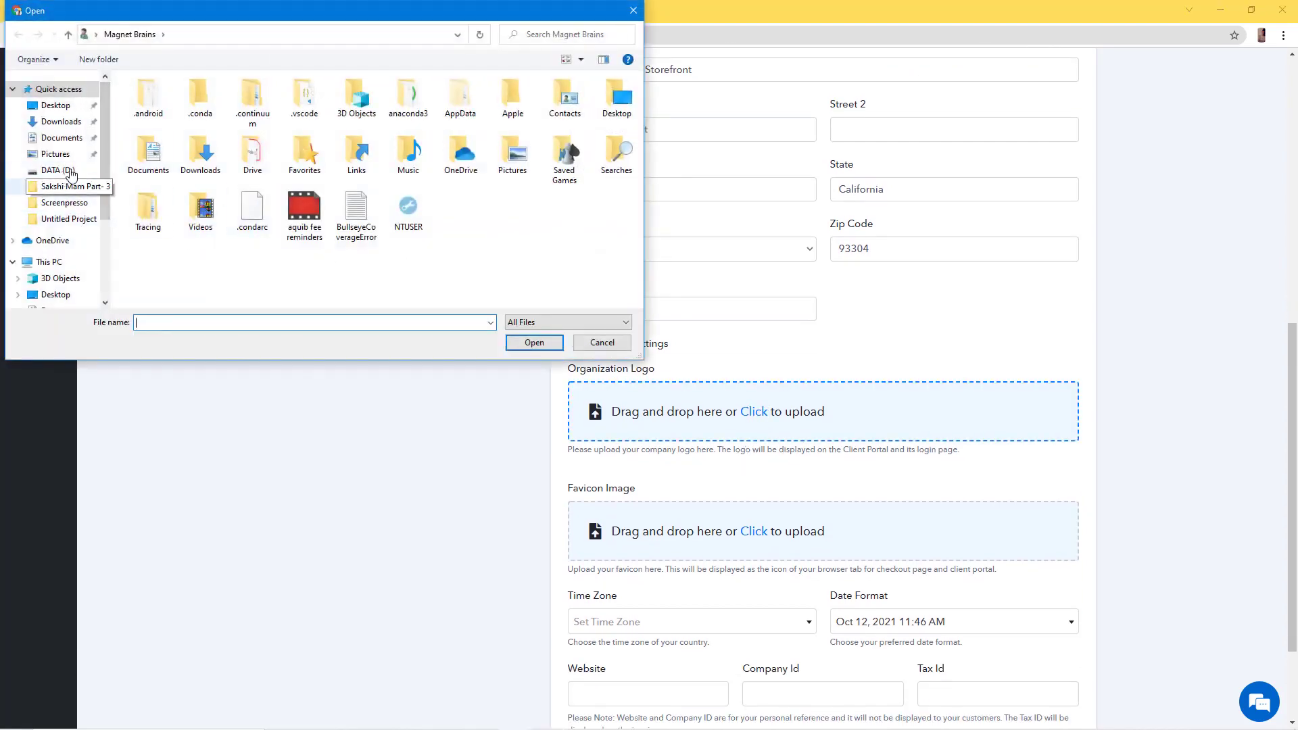
click(62, 121)
double_click(148, 110)
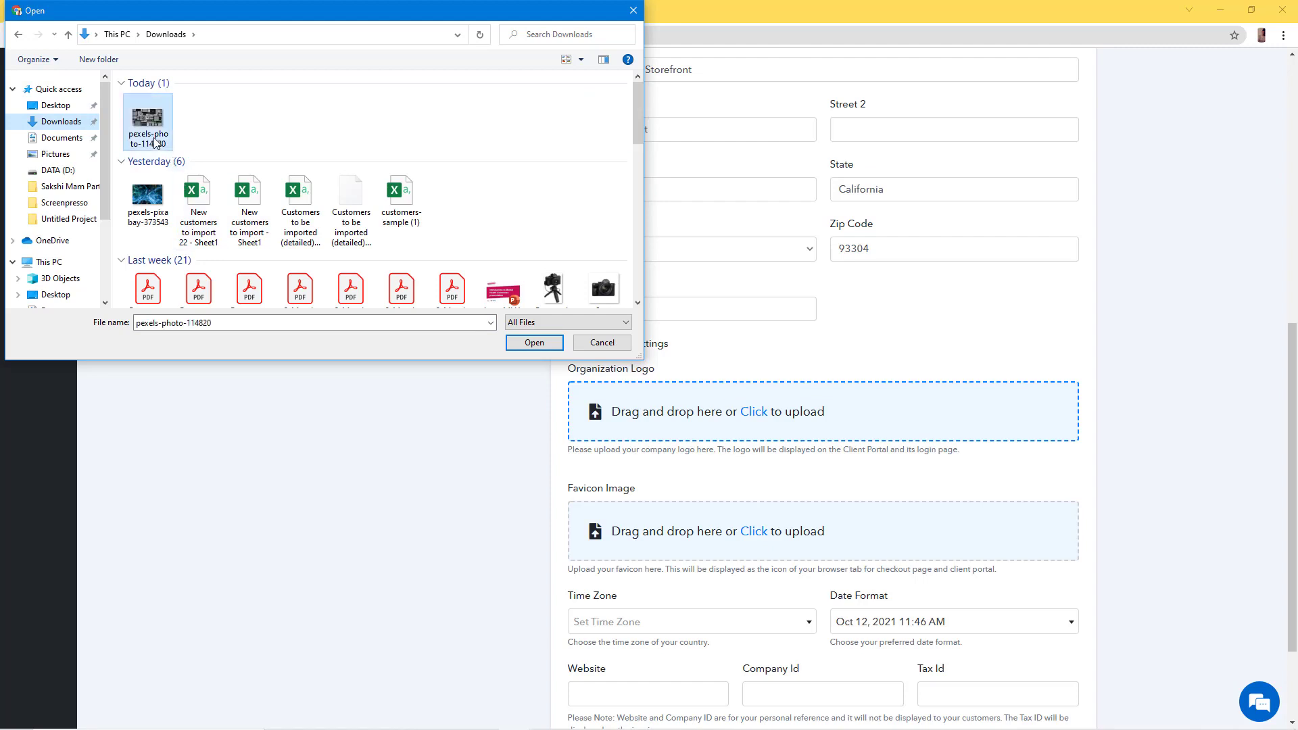
scroll(762, 488, down, 1)
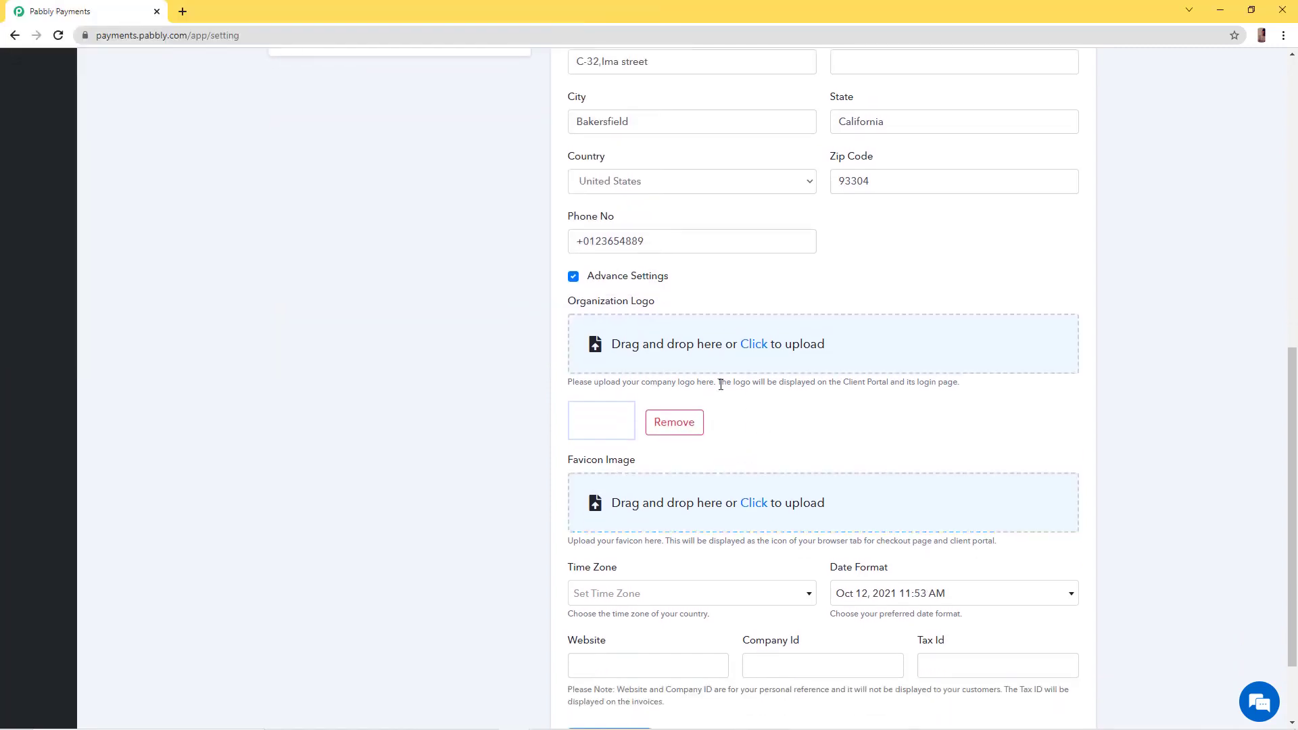
Upload the same pexels-photo-114820 picture as the Favicon Image
click(758, 509)
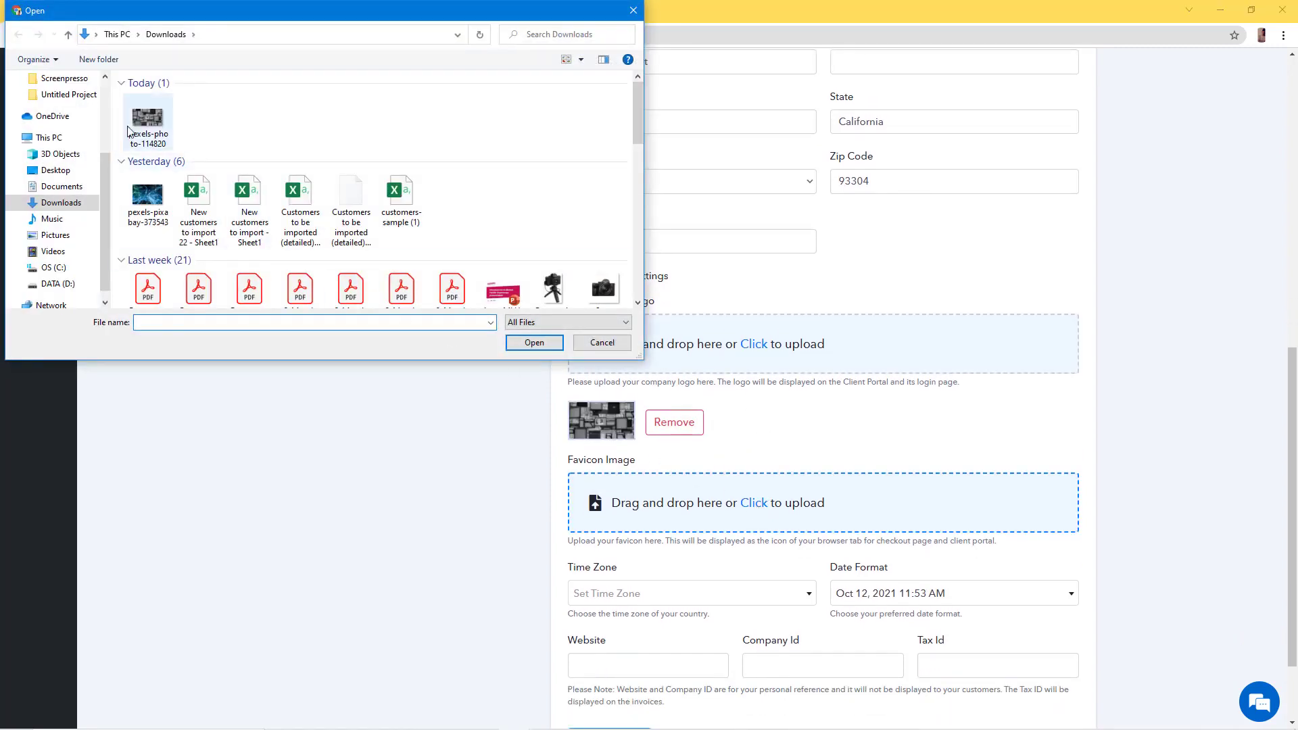
click(148, 120)
click(534, 343)
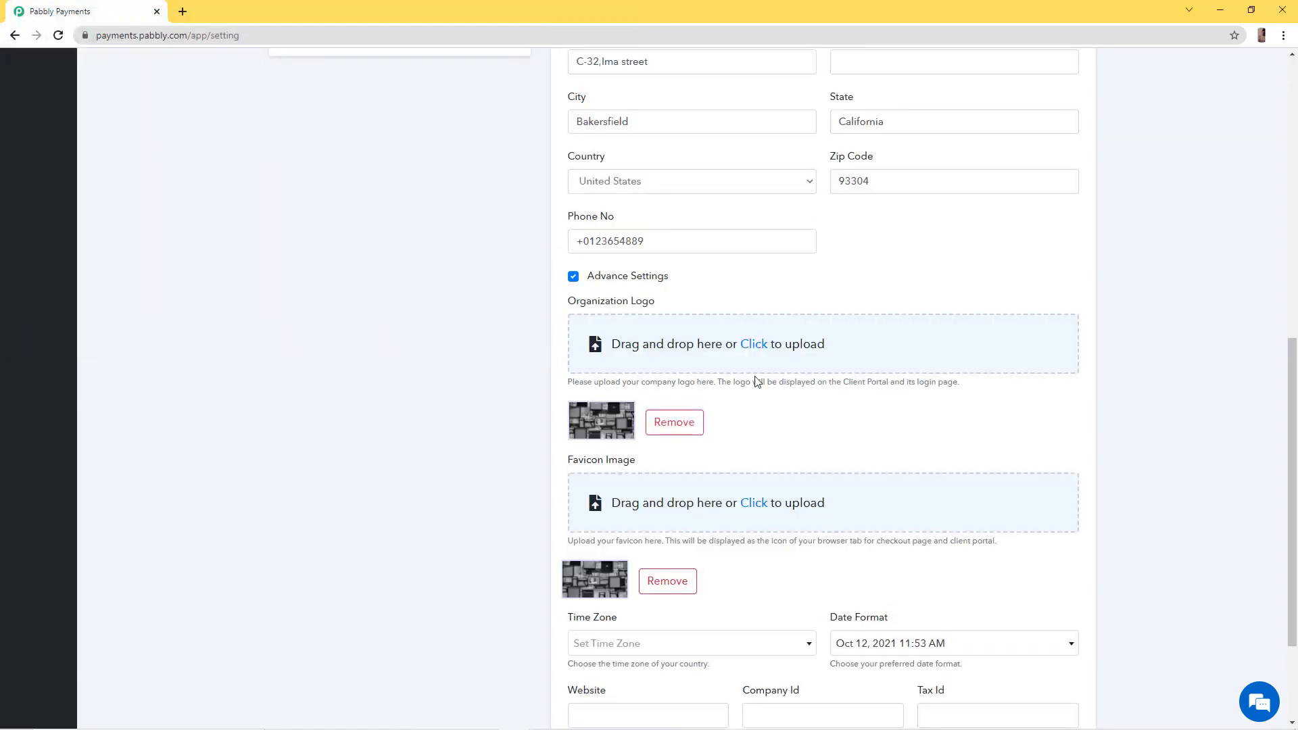
scroll(757, 382, down, 2)
click(747, 516)
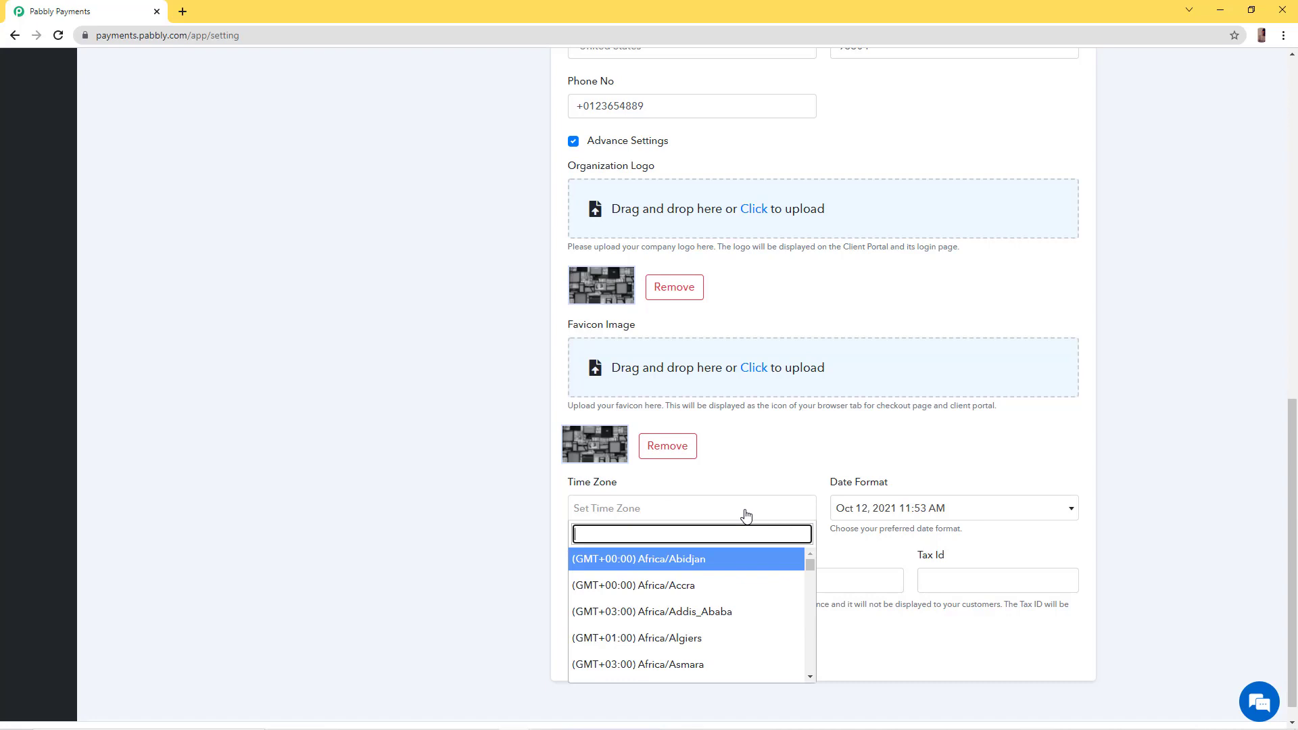
text(los)
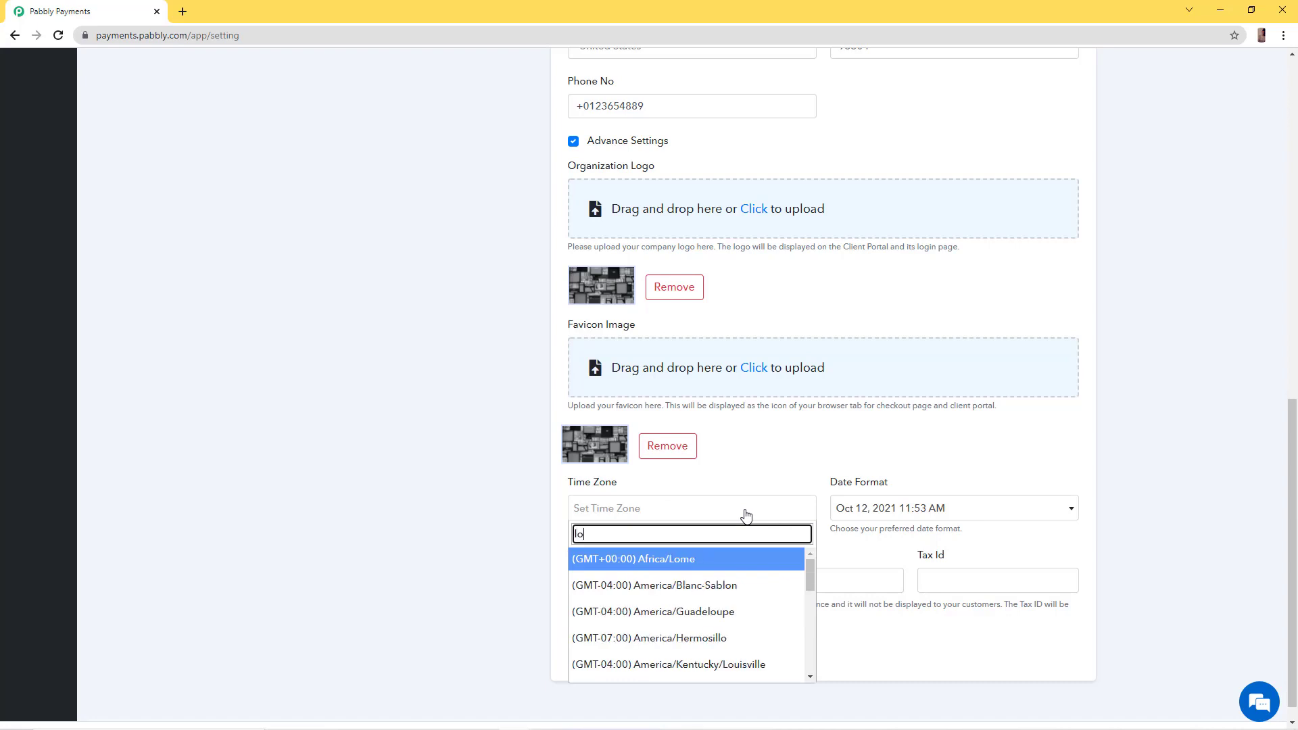
click(755, 571)
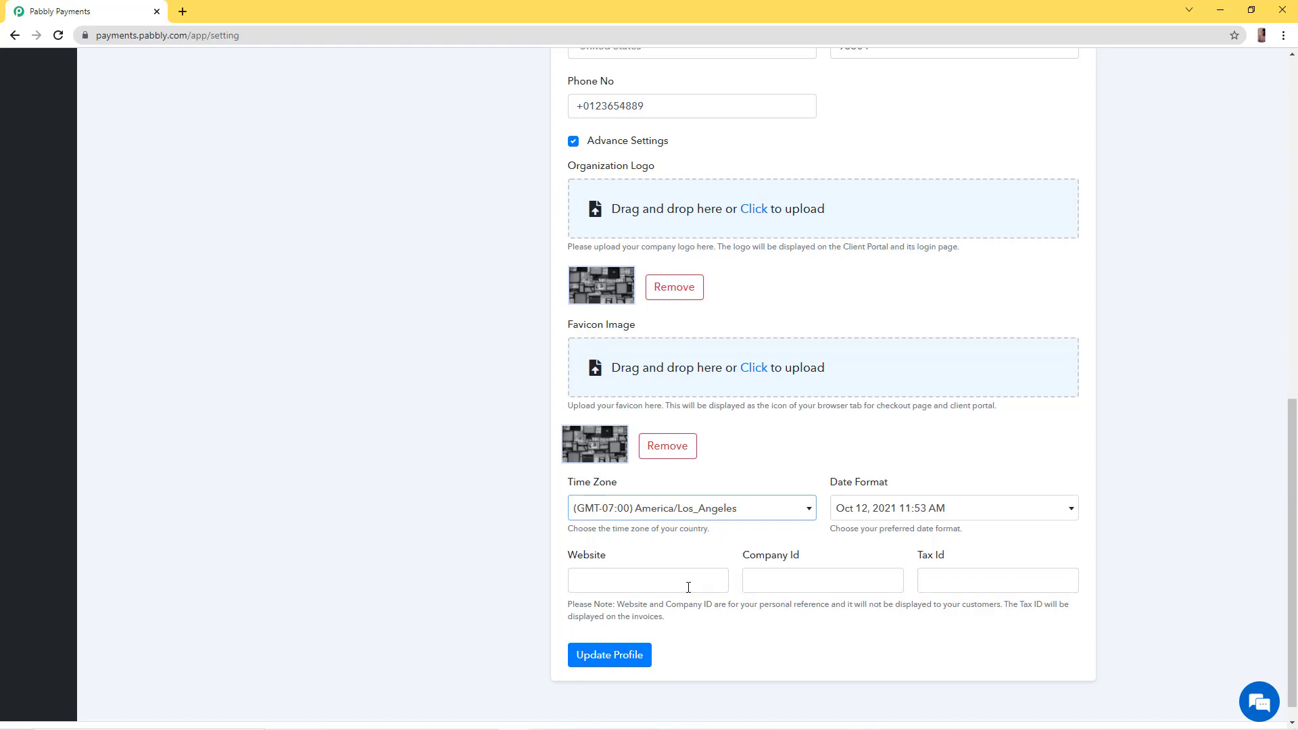
click(610, 655)
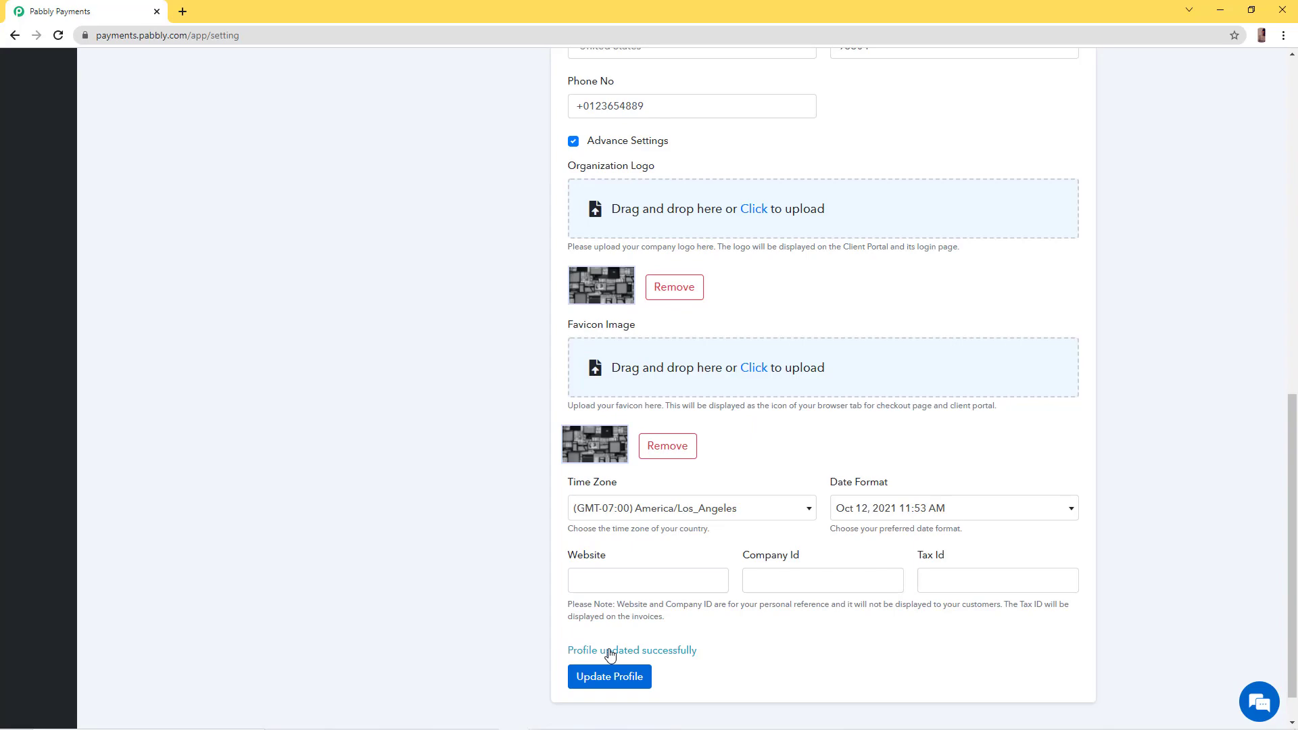
scroll(610, 654, up, 10)
scroll(610, 649, down, 6)
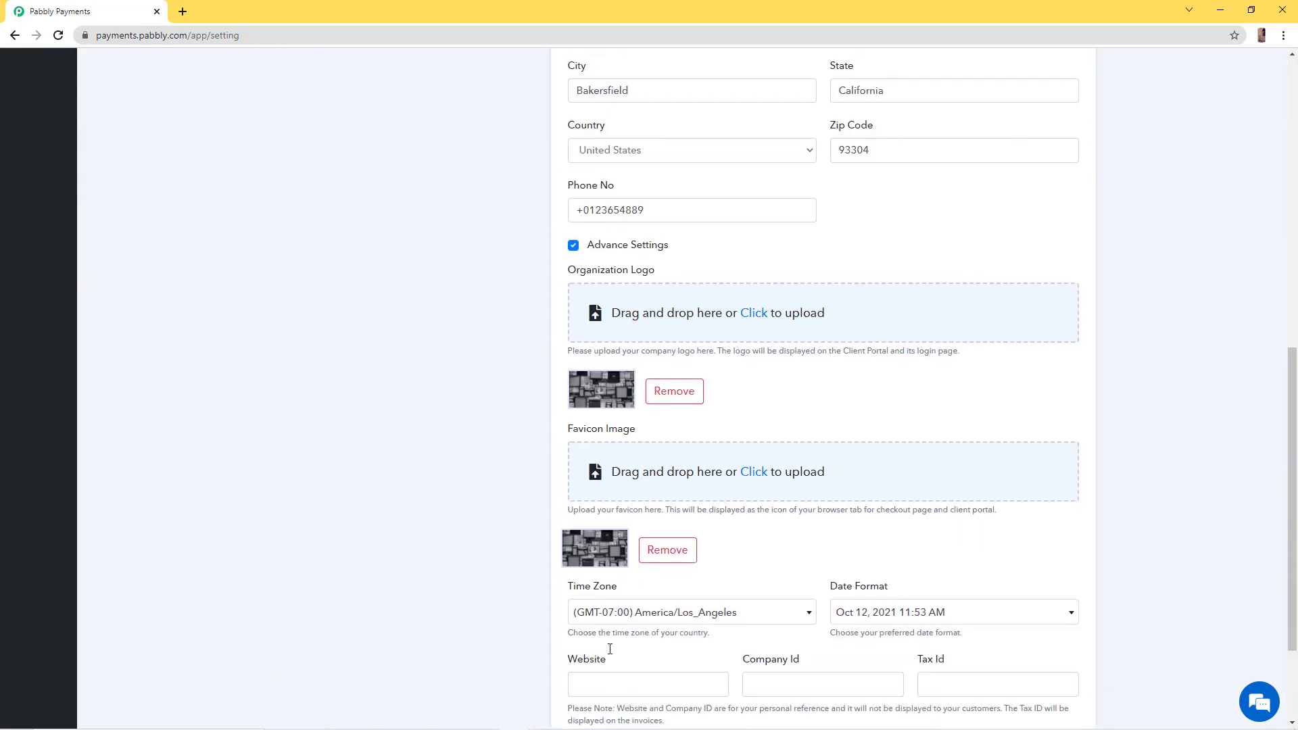
scroll(610, 650, down, 3)
scroll(609, 648, up, 10)
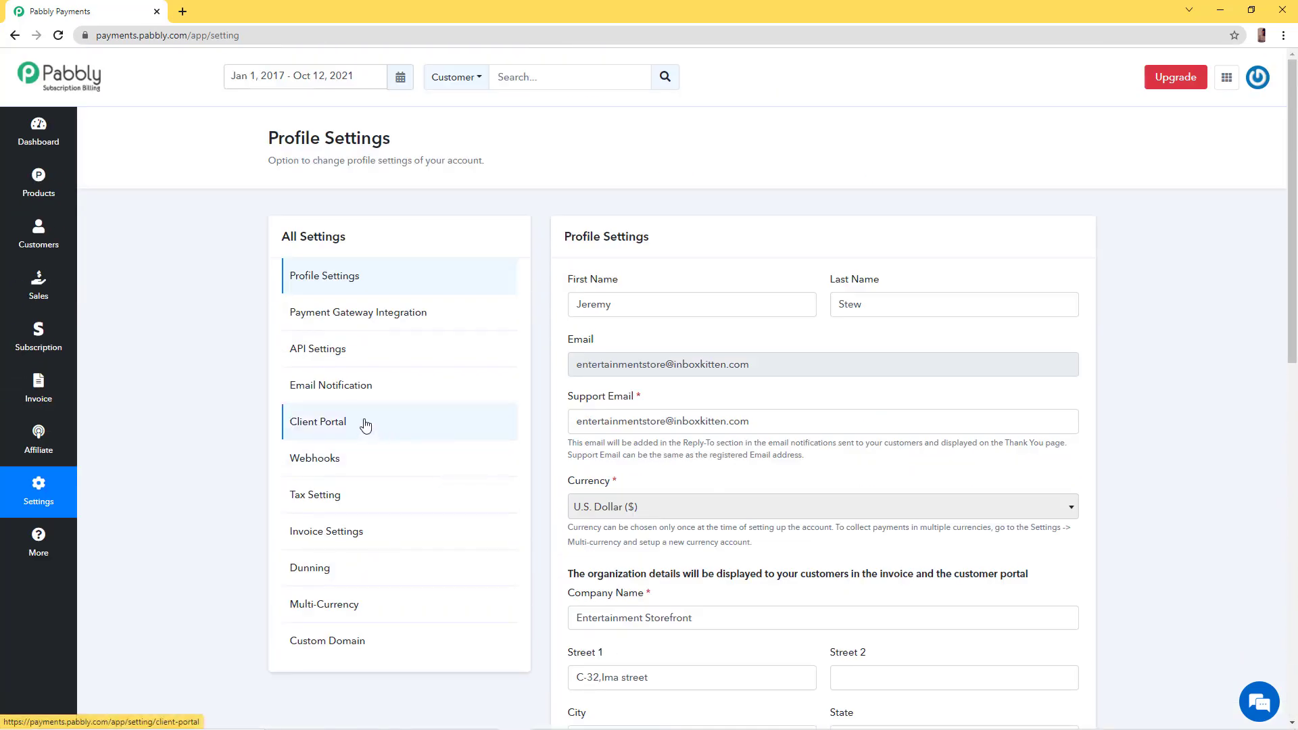
Open the Client Portal settings and enter 'Customer Portal' as the portal name
click(365, 425)
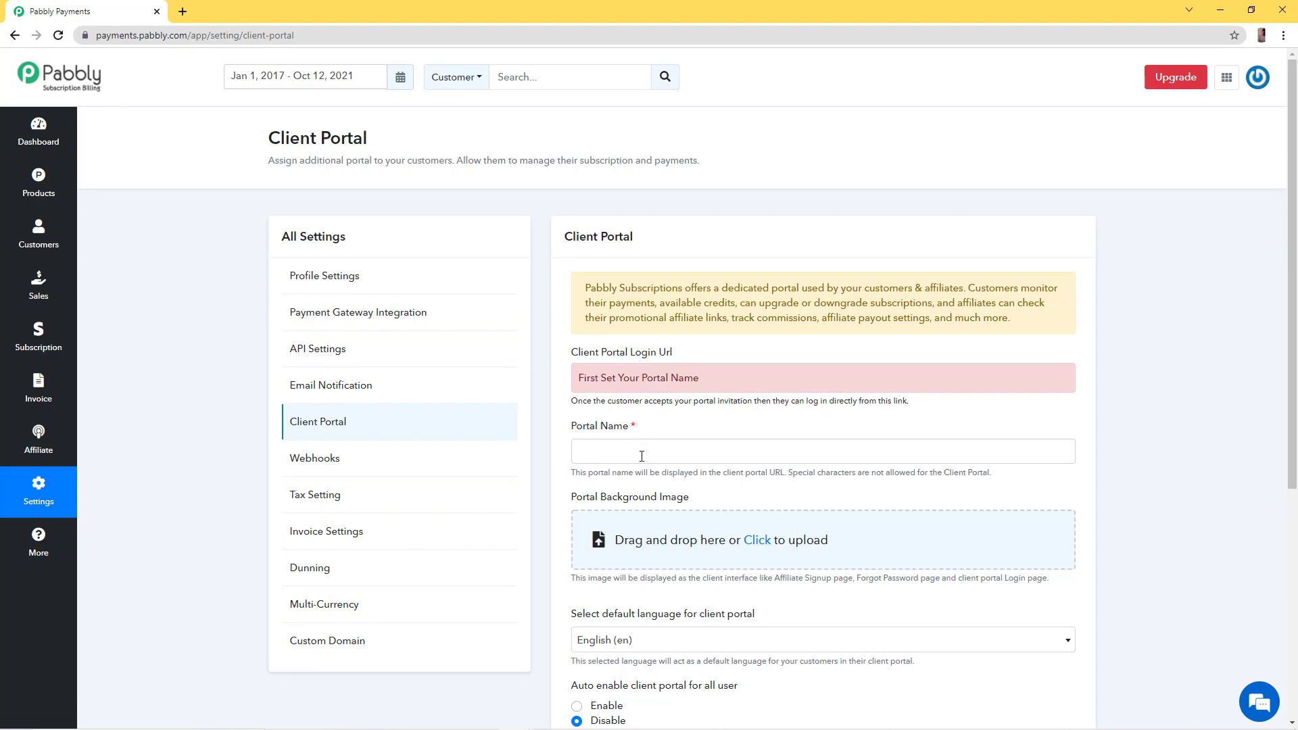
scroll(670, 532, down, 1)
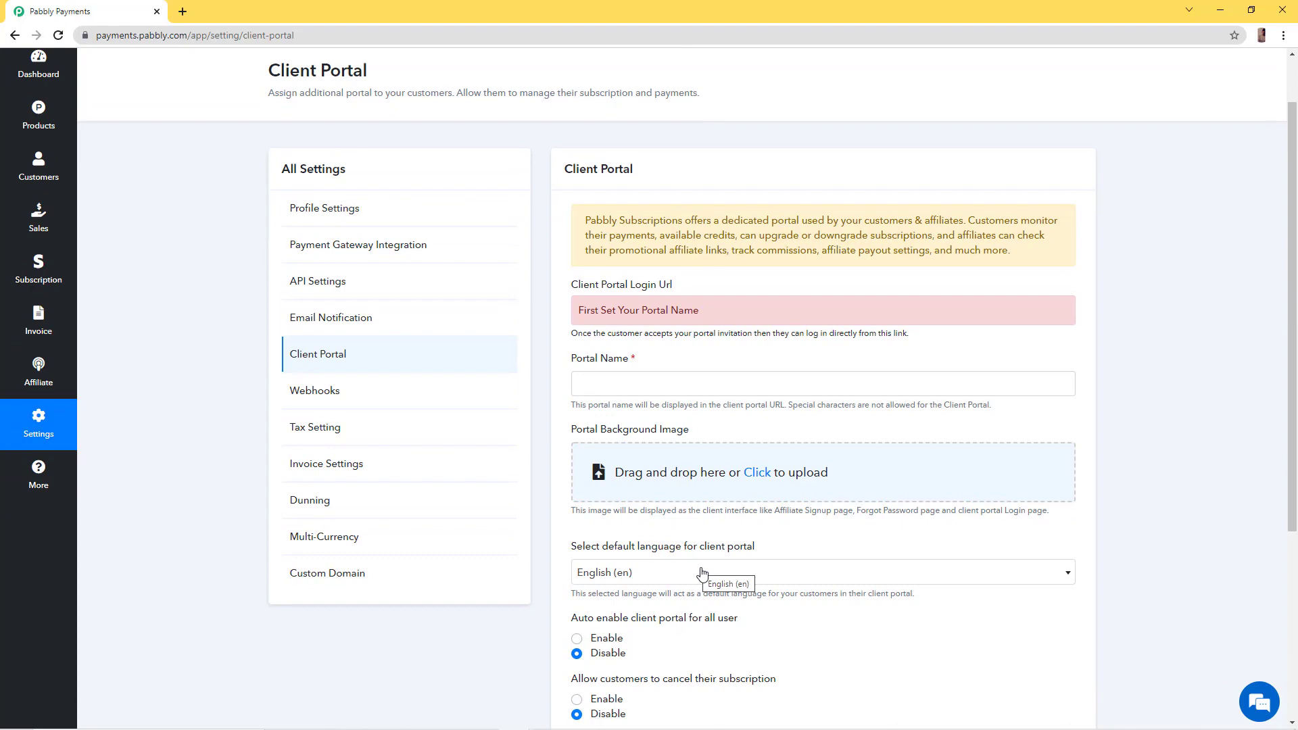
click(693, 380)
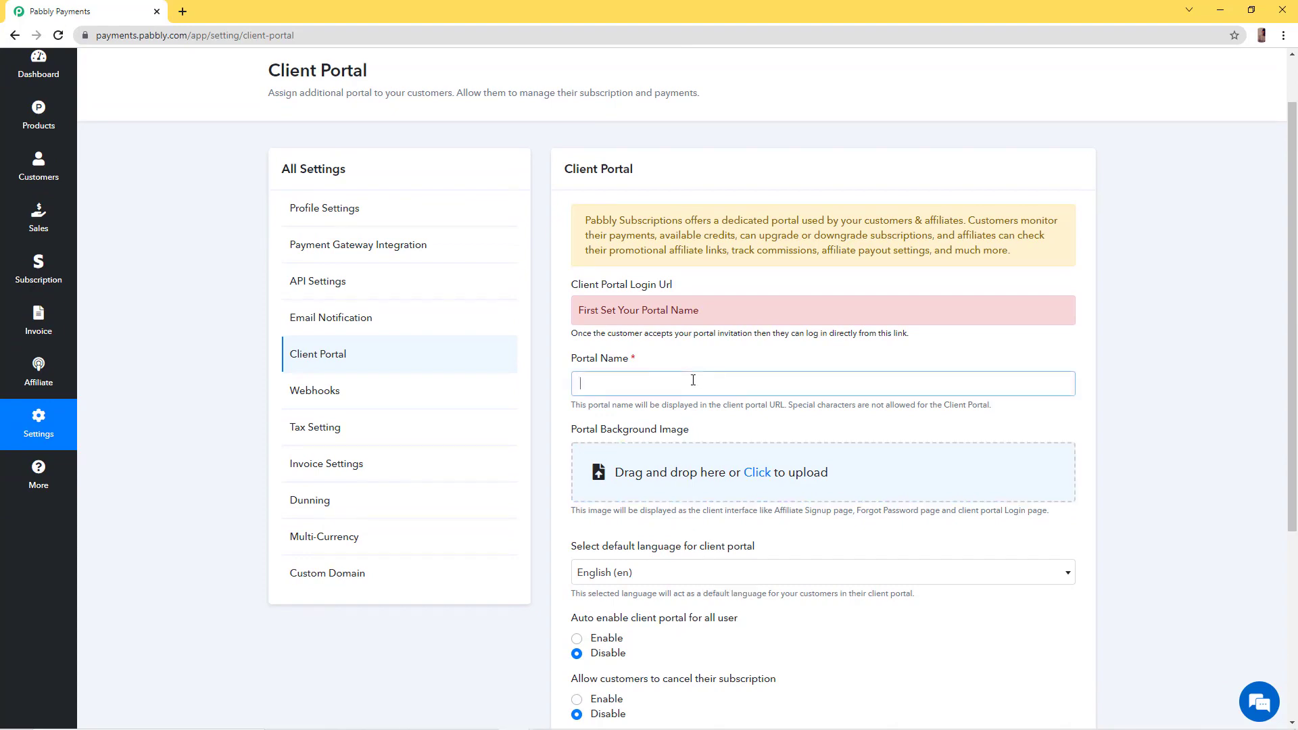
text(Customer Portak)
scroll(693, 380, down, 1)
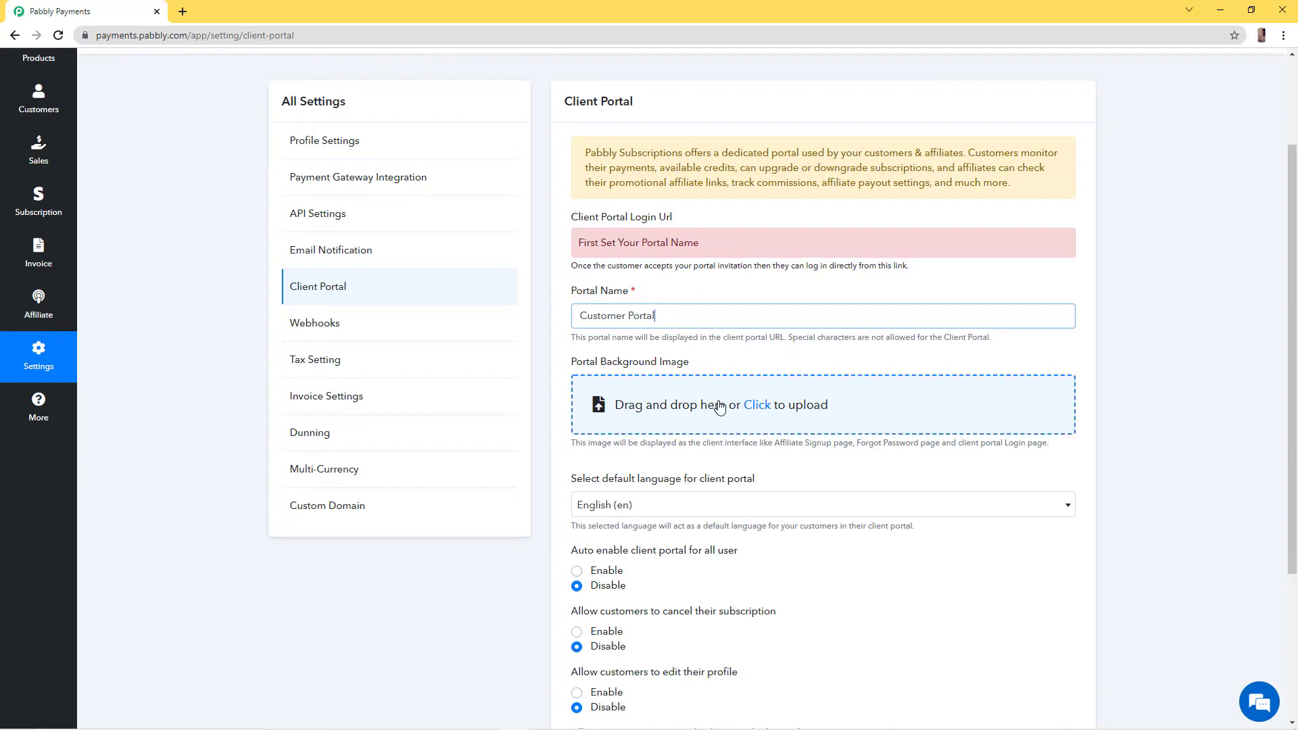
Upload pexels-photo-114820 as the client portal's background image
click(755, 410)
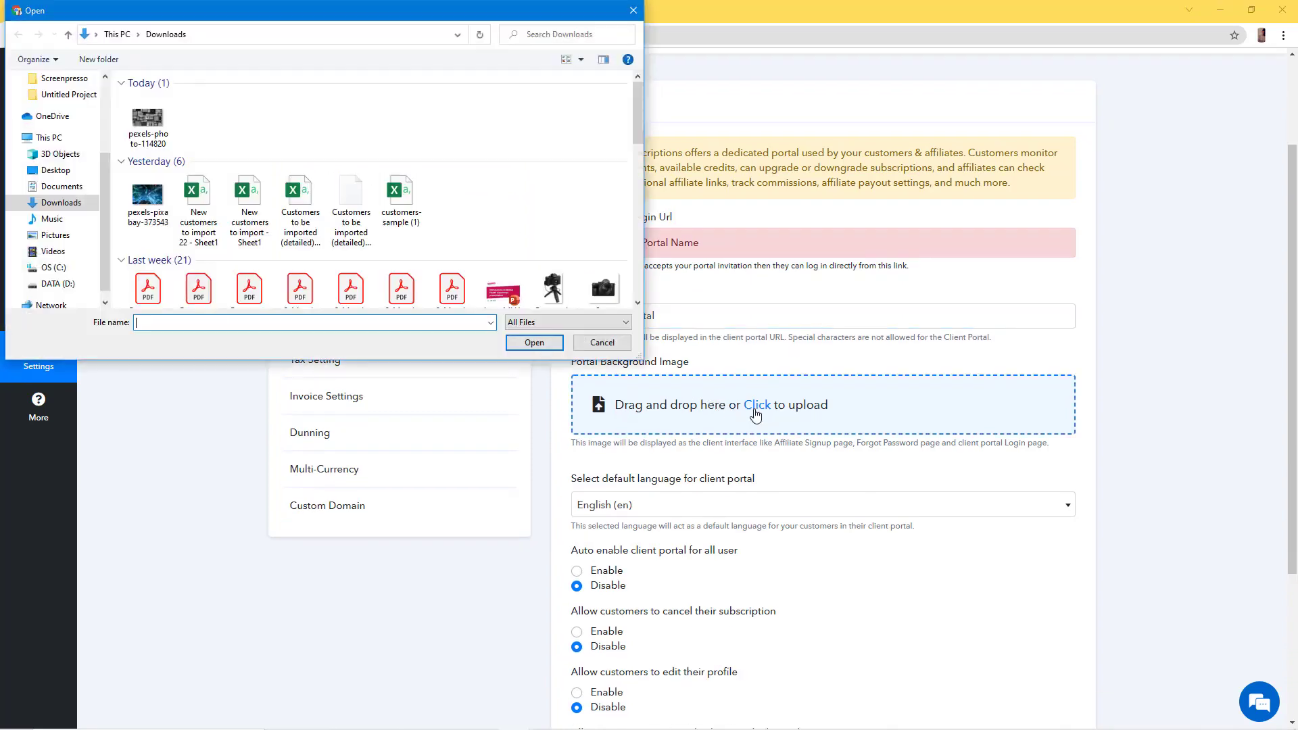
click(147, 121)
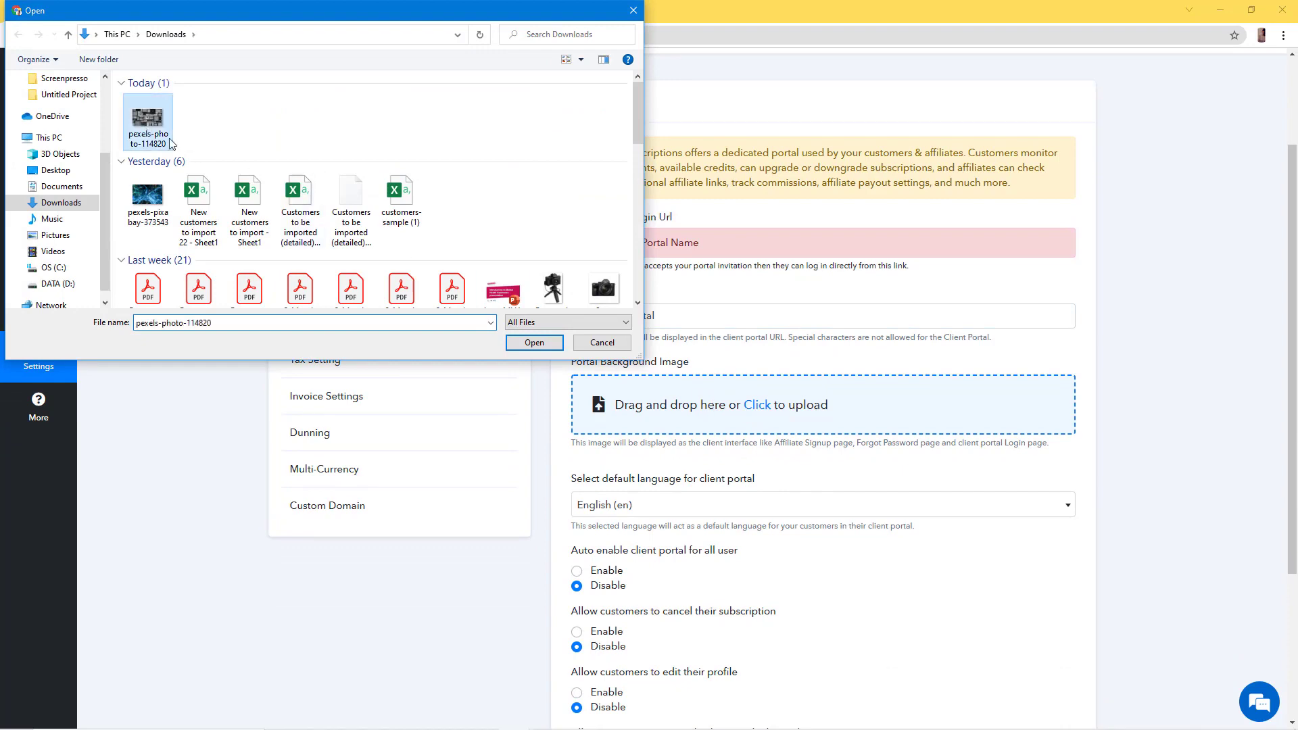
click(534, 344)
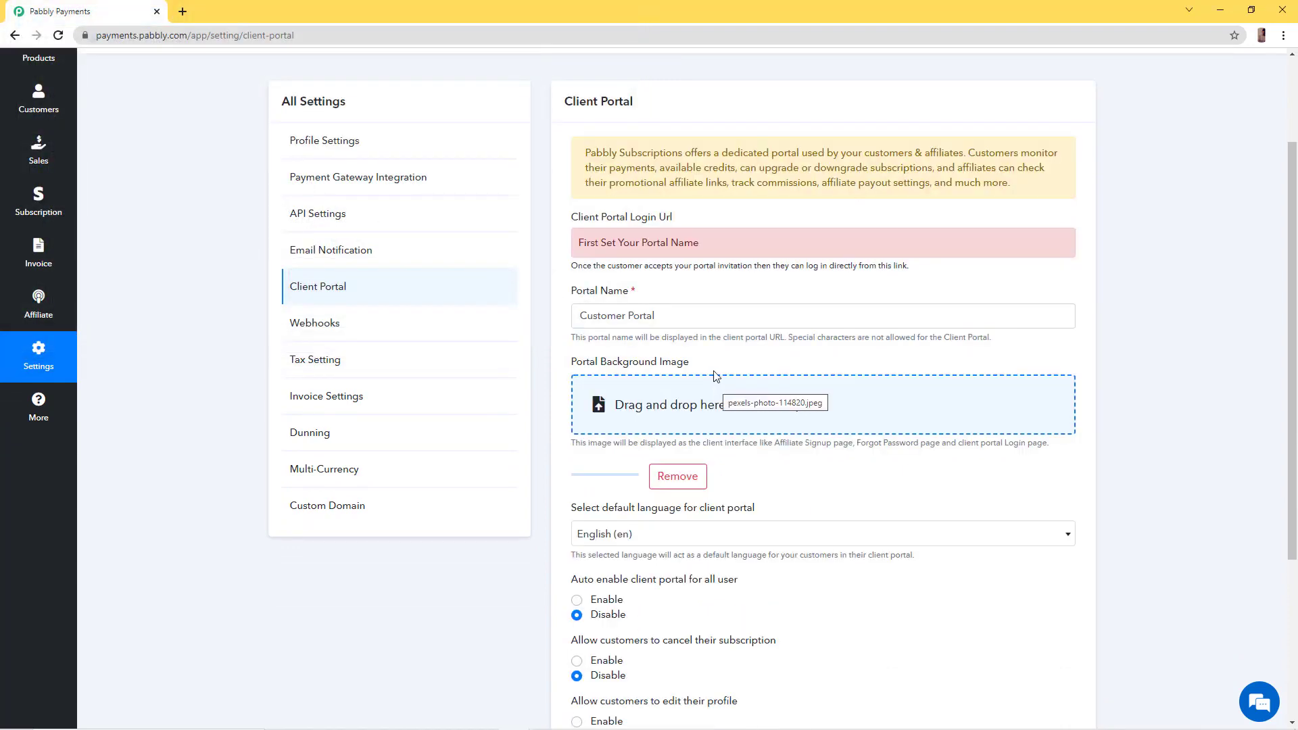
scroll(762, 394, down, 2)
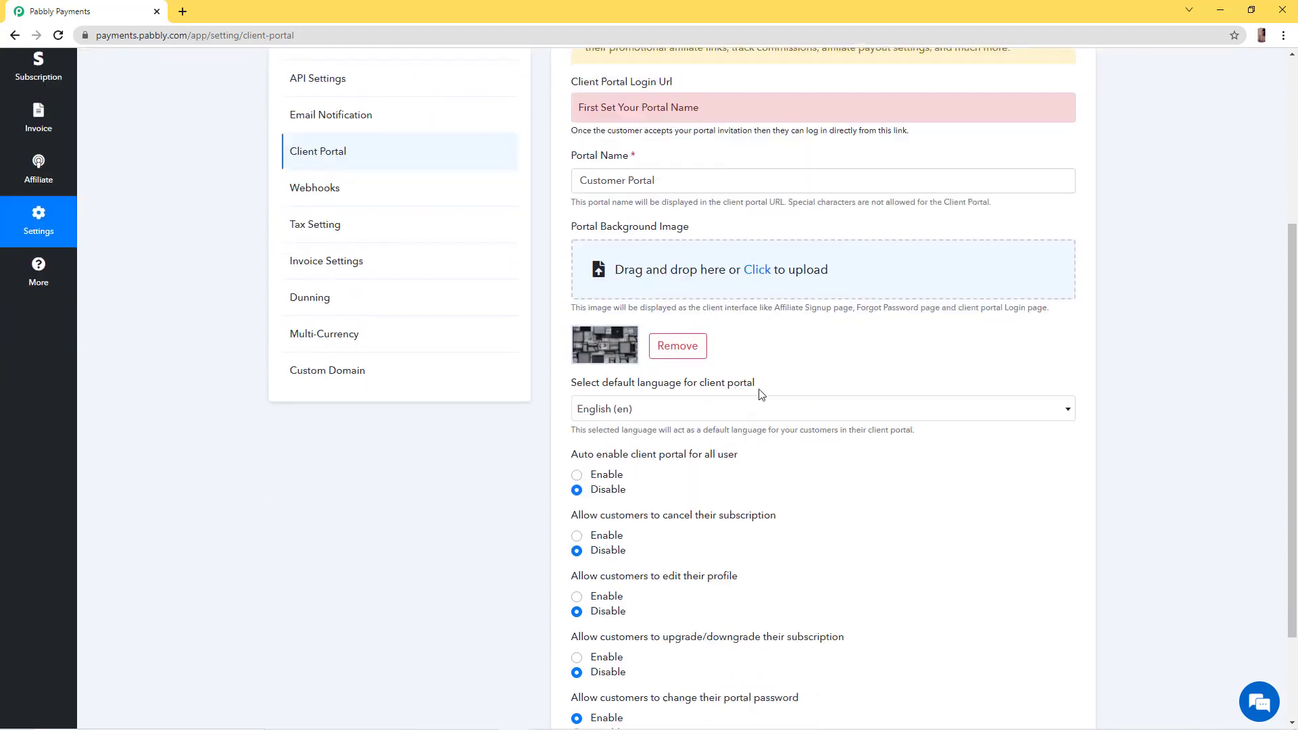
click(777, 409)
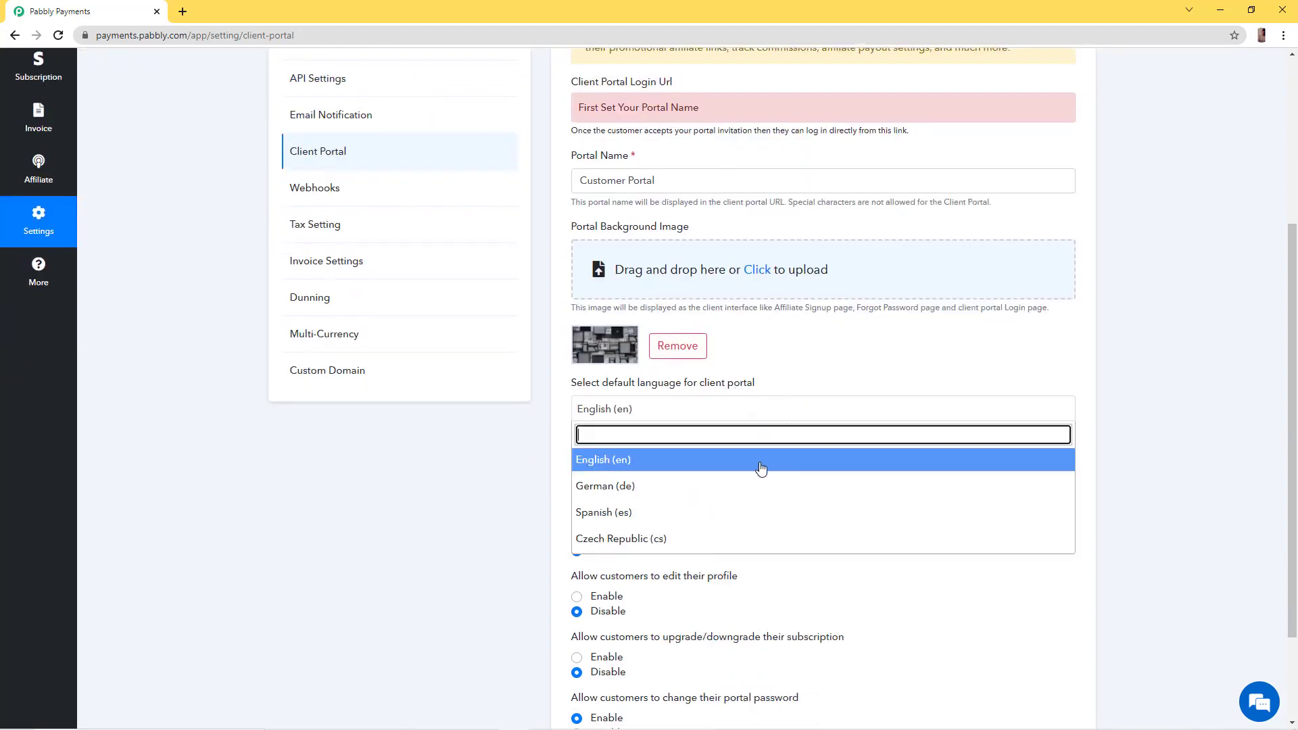
Keep English (en) as default language, auto-enable the portal for all users, and allow cancellation
click(869, 567)
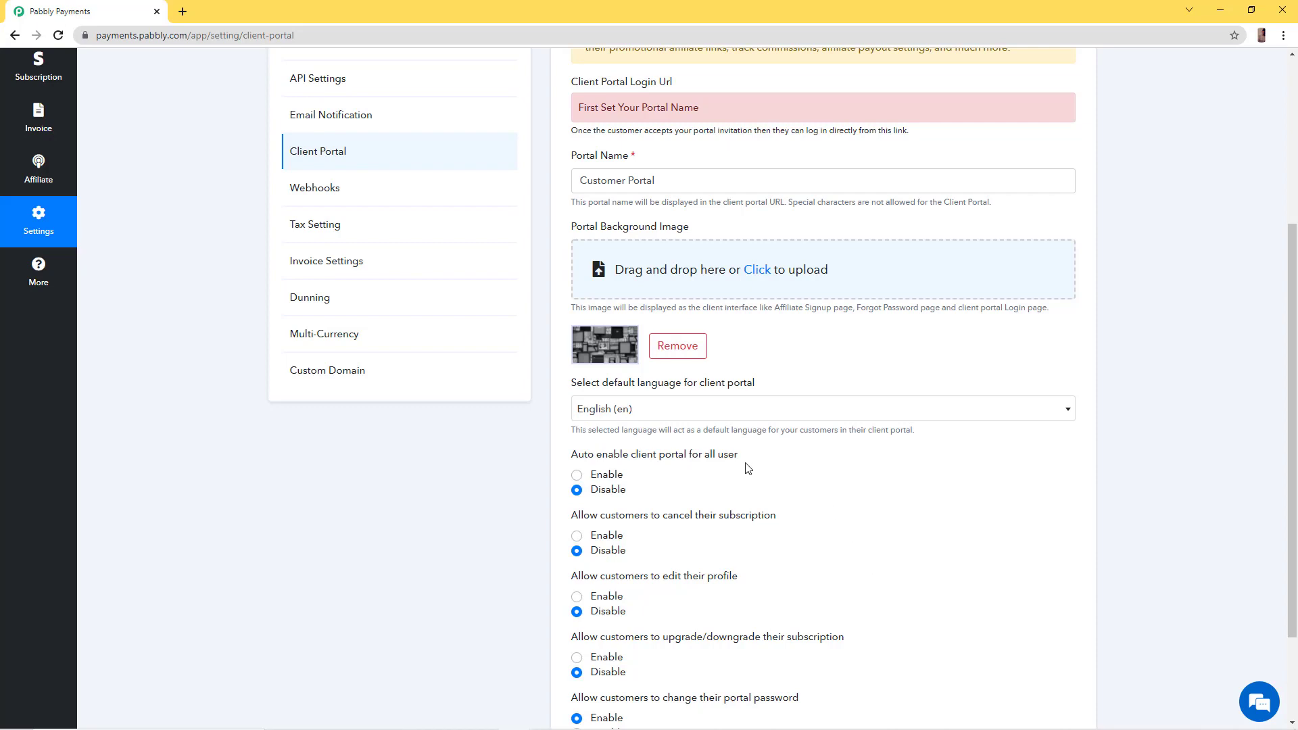
scroll(749, 469, down, 2)
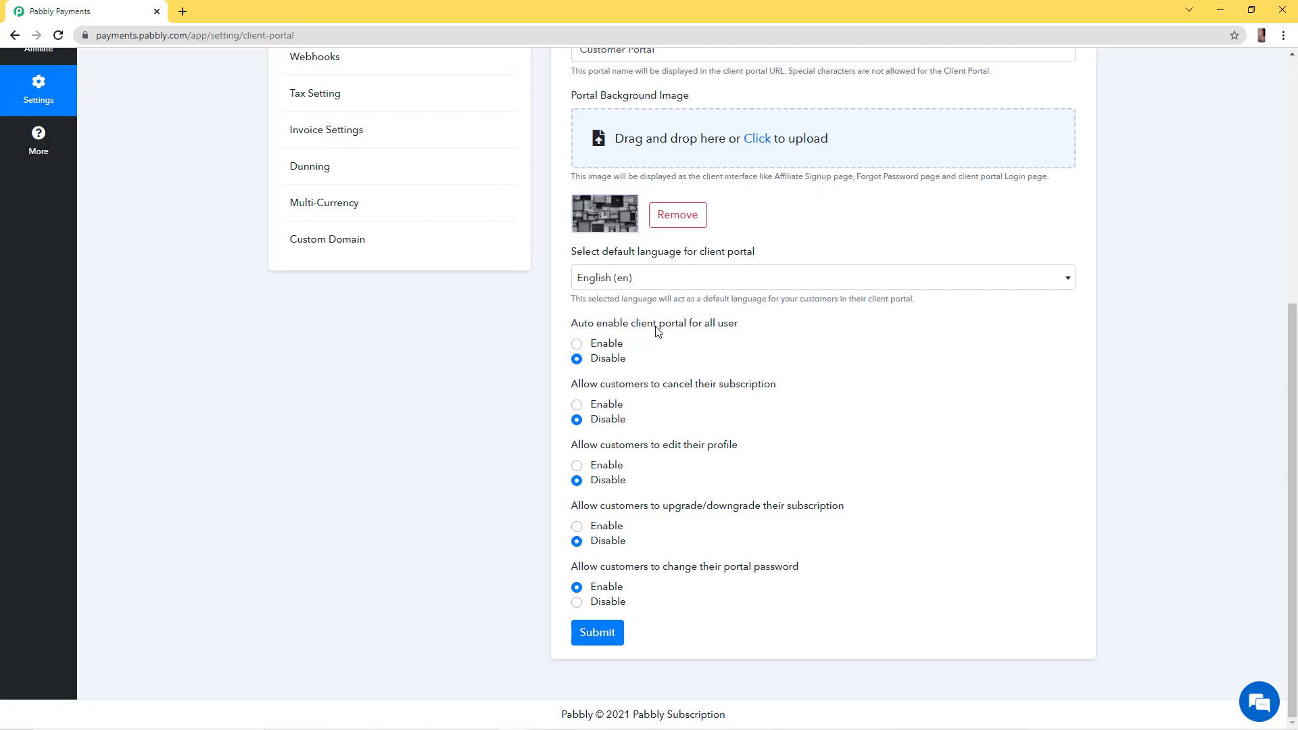
click(578, 345)
click(576, 406)
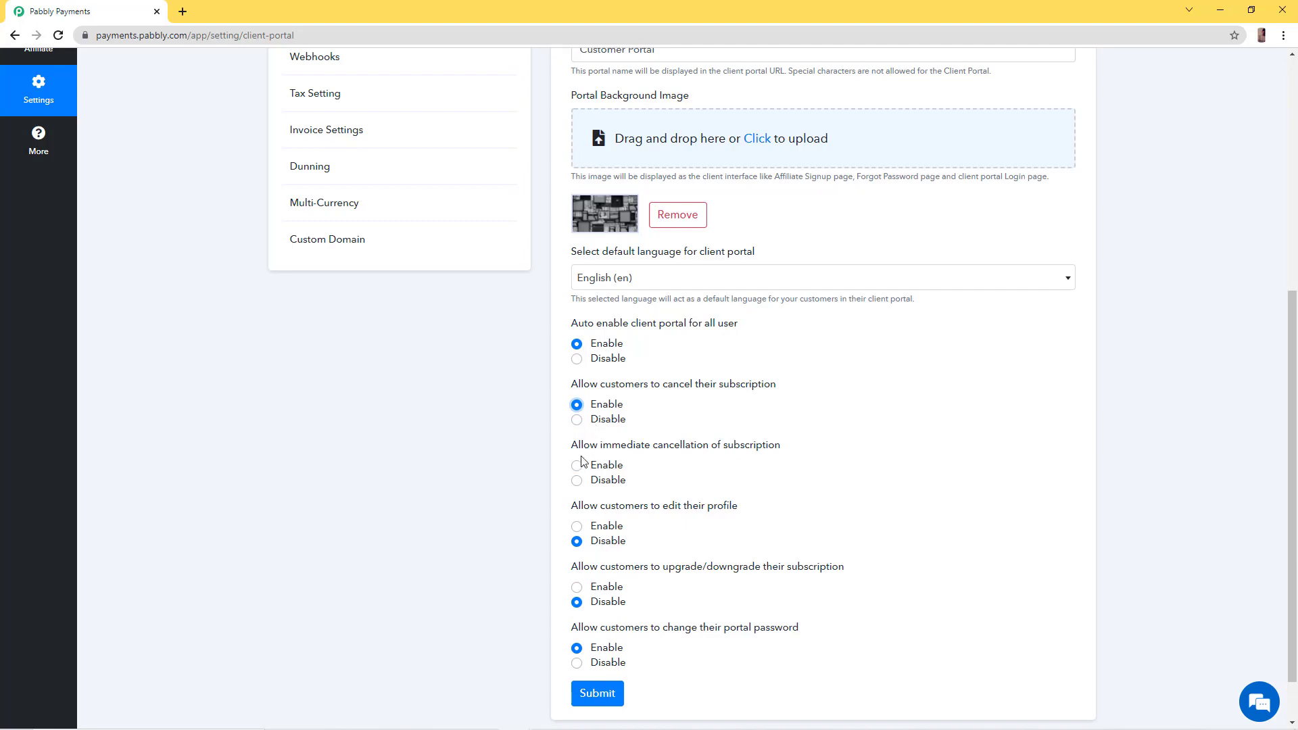
Disable immediate cancellation and enable profile editing and subscription upgrade/downgrade
scroll(644, 484, down, 1)
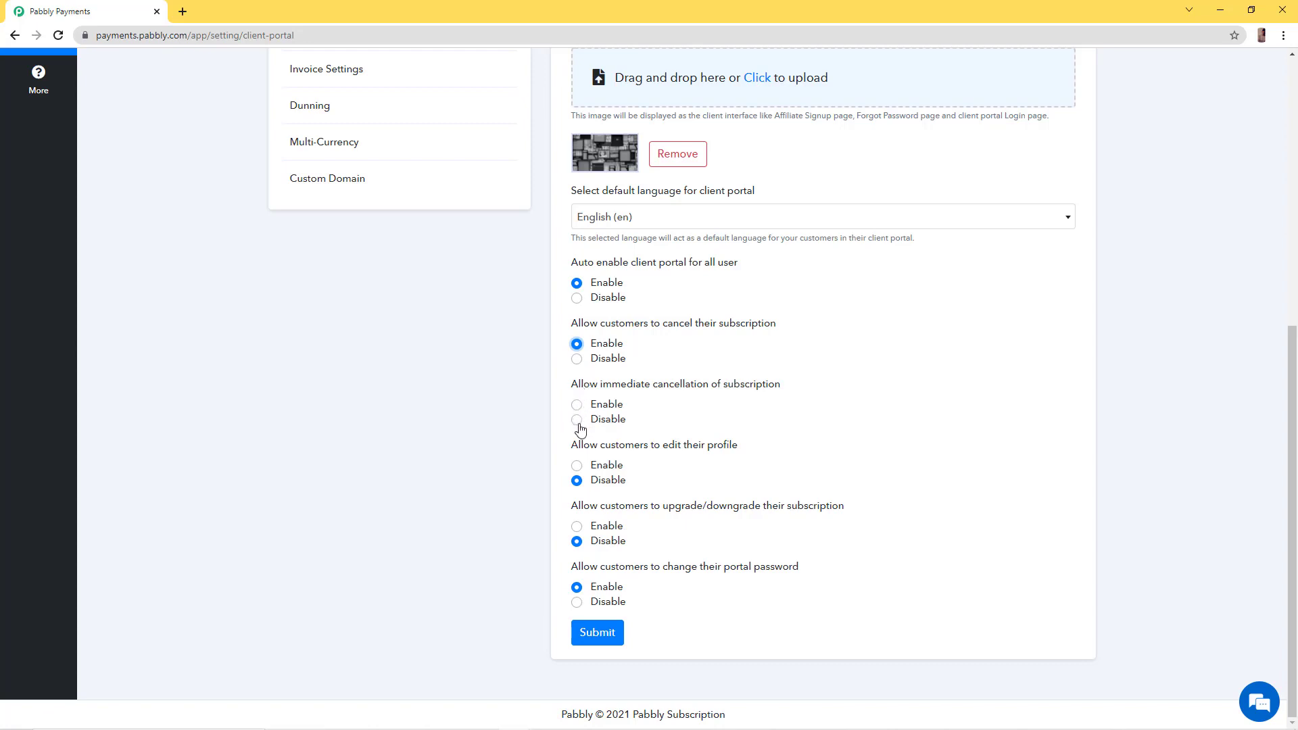
click(578, 422)
click(577, 466)
click(577, 527)
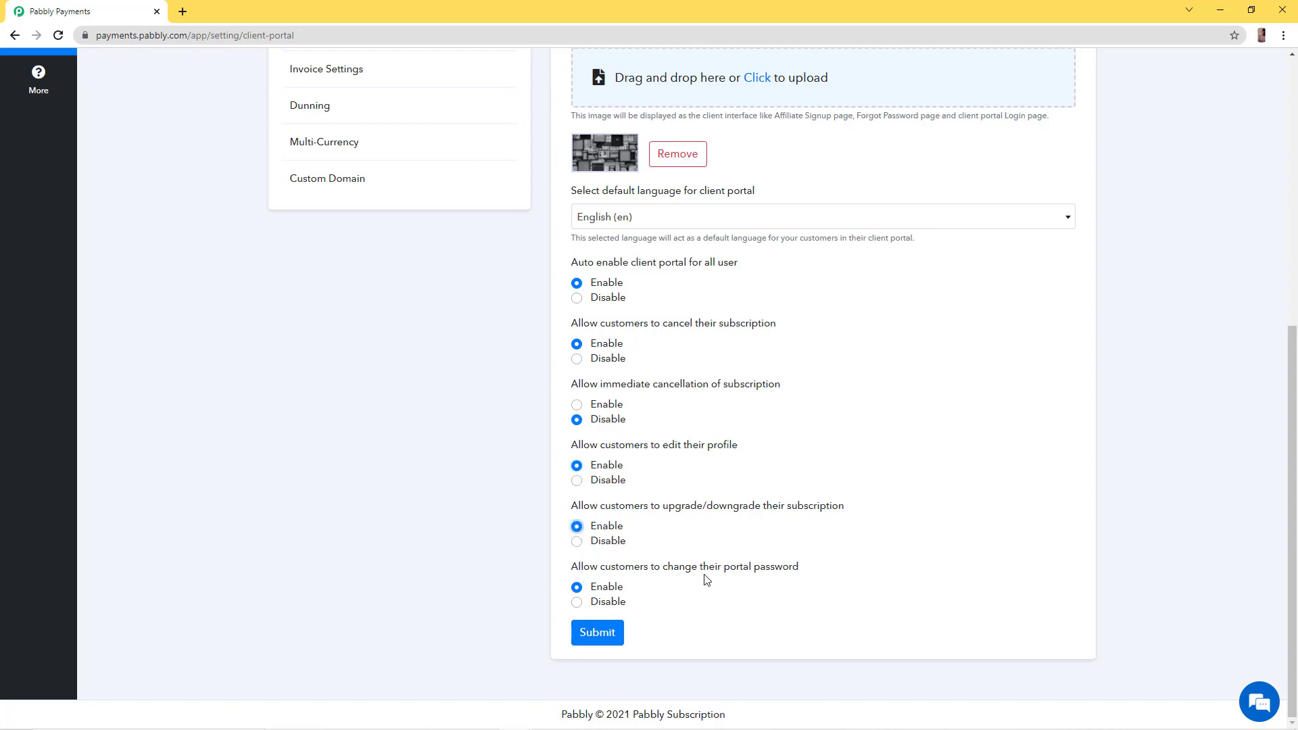
Submit the Client Portal settings and scroll back up the page
click(612, 646)
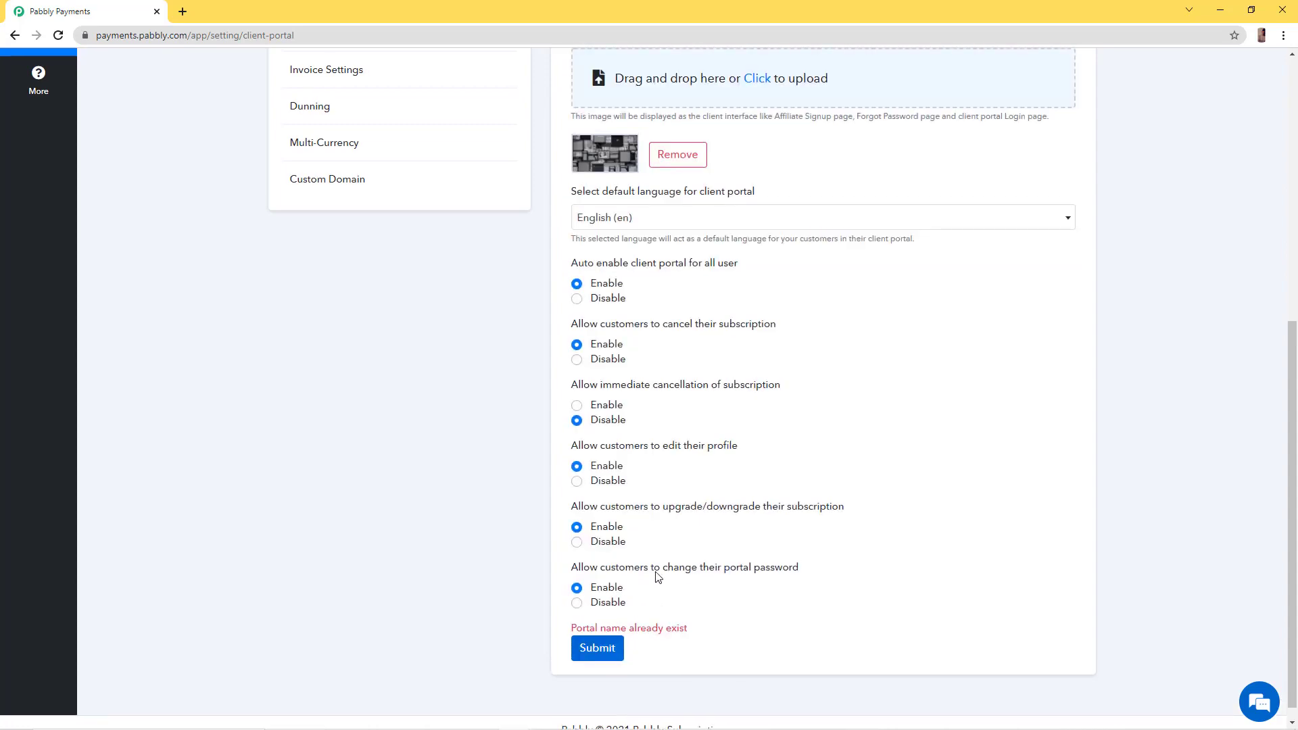
scroll(656, 577, up, 4)
scroll(656, 577, up, 3)
scroll(656, 577, down, 7)
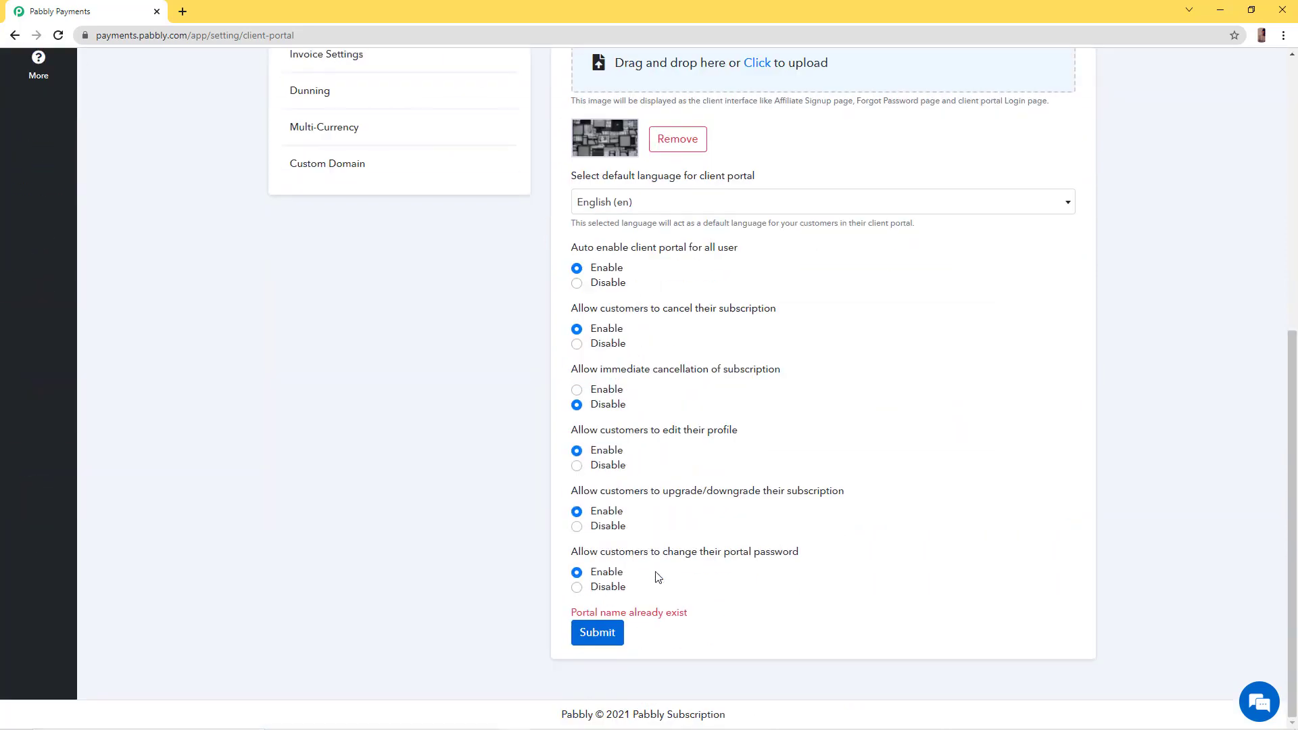
scroll(635, 568, up, 4)
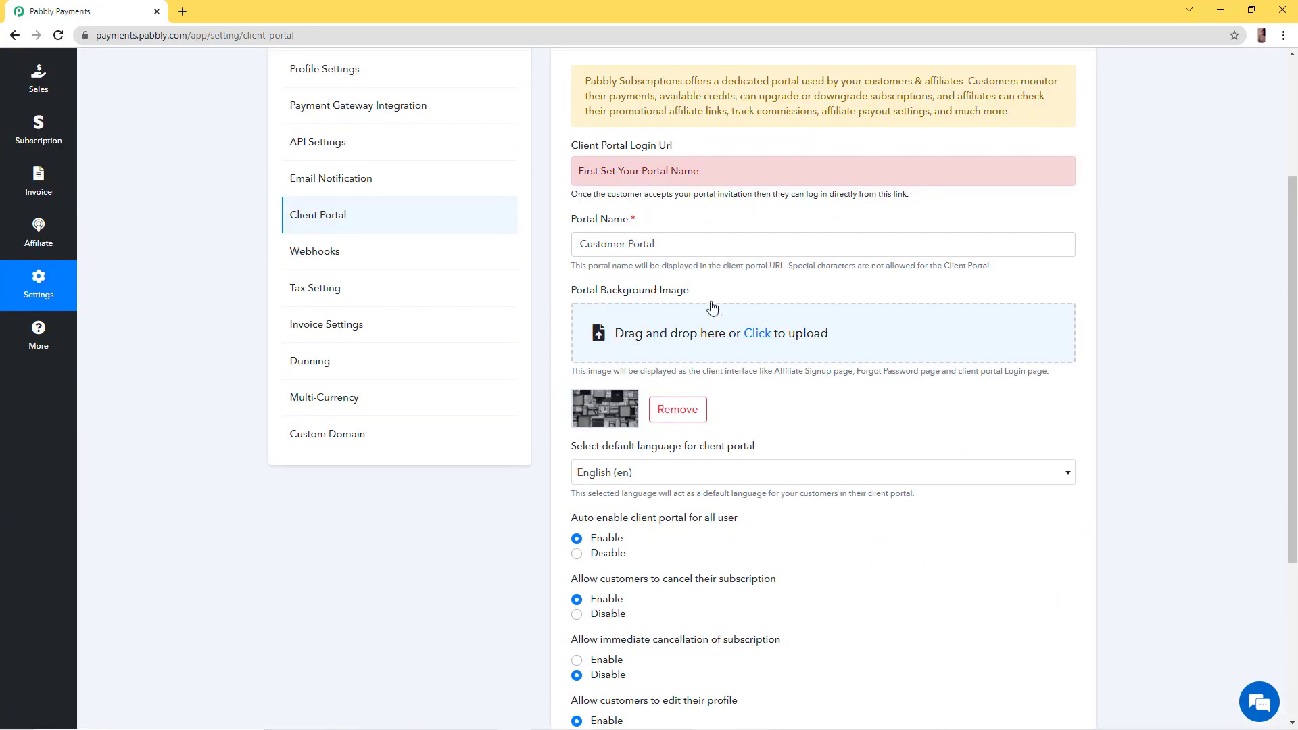
Rename the portal to 'Entertainment Customer Portal' and save, checking the Portal successfully updated message
click(710, 253)
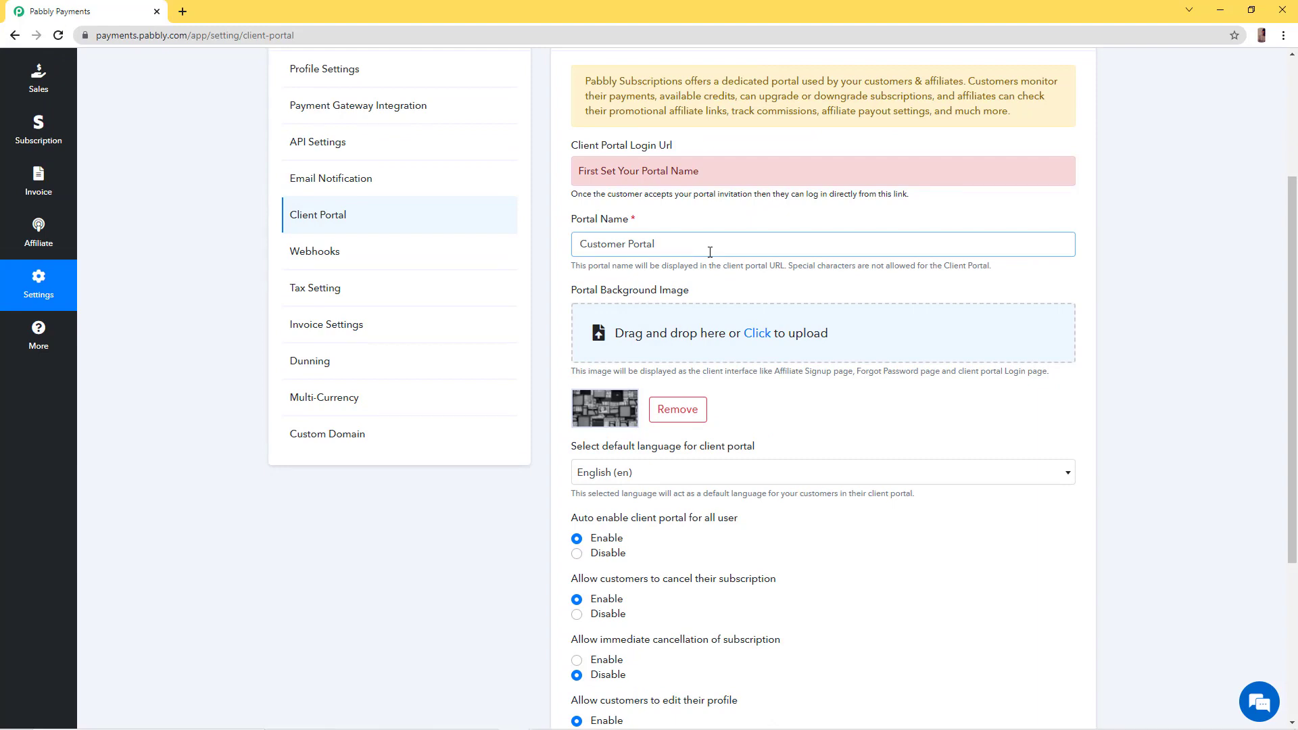
text(Entertainment)
scroll(659, 261, down, 4)
scroll(656, 257, up, 6)
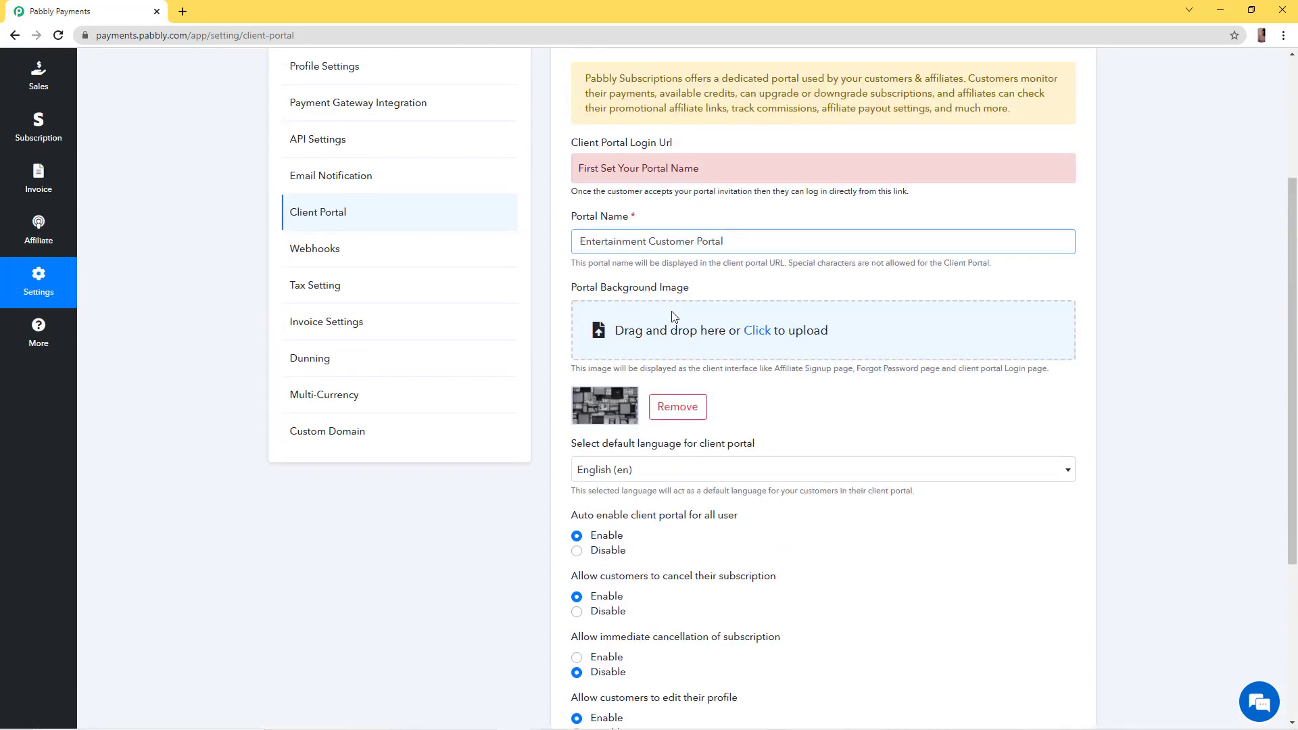
scroll(680, 391, down, 6)
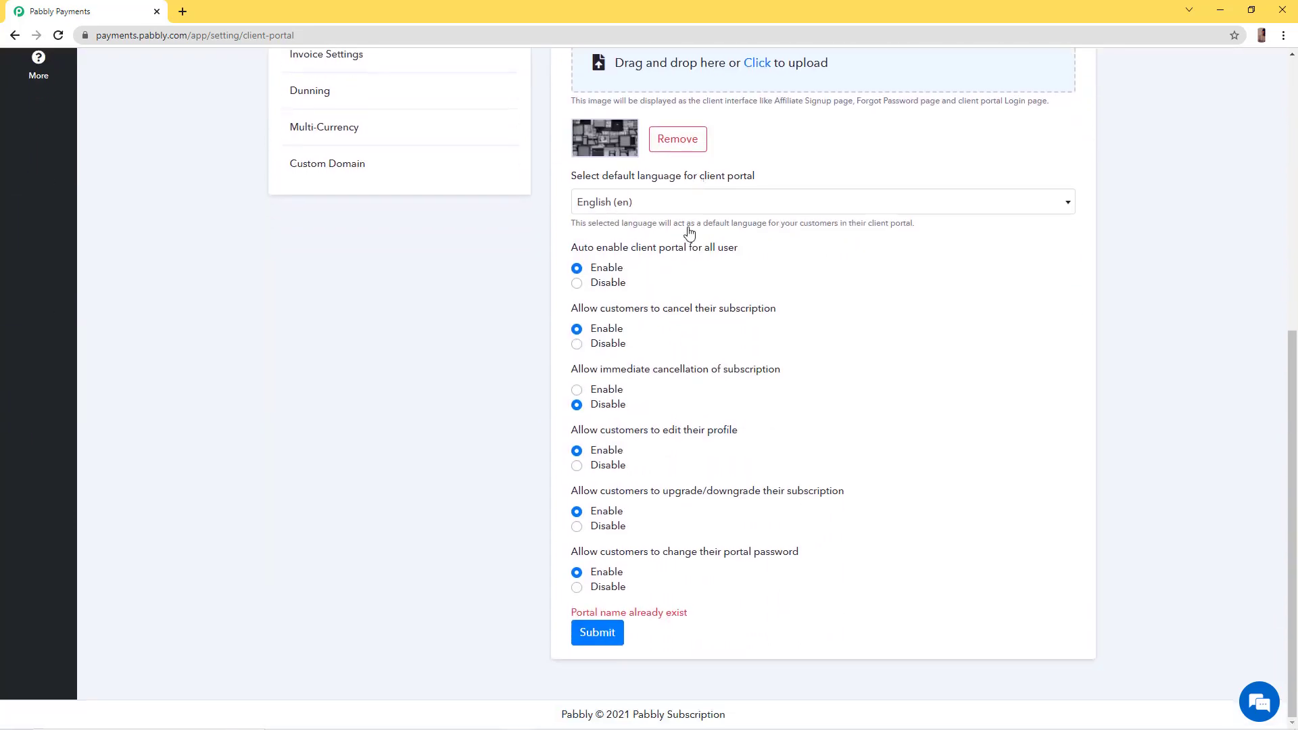
click(601, 629)
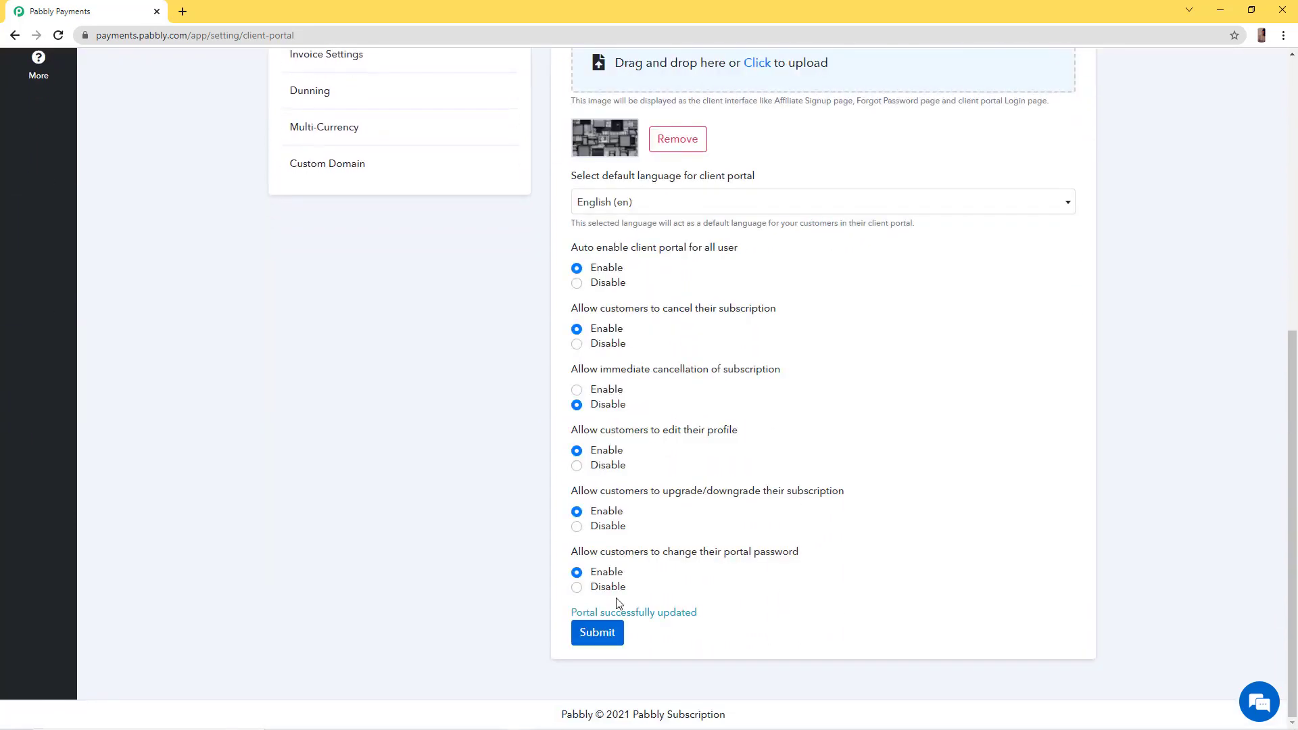
triple_click(633, 611)
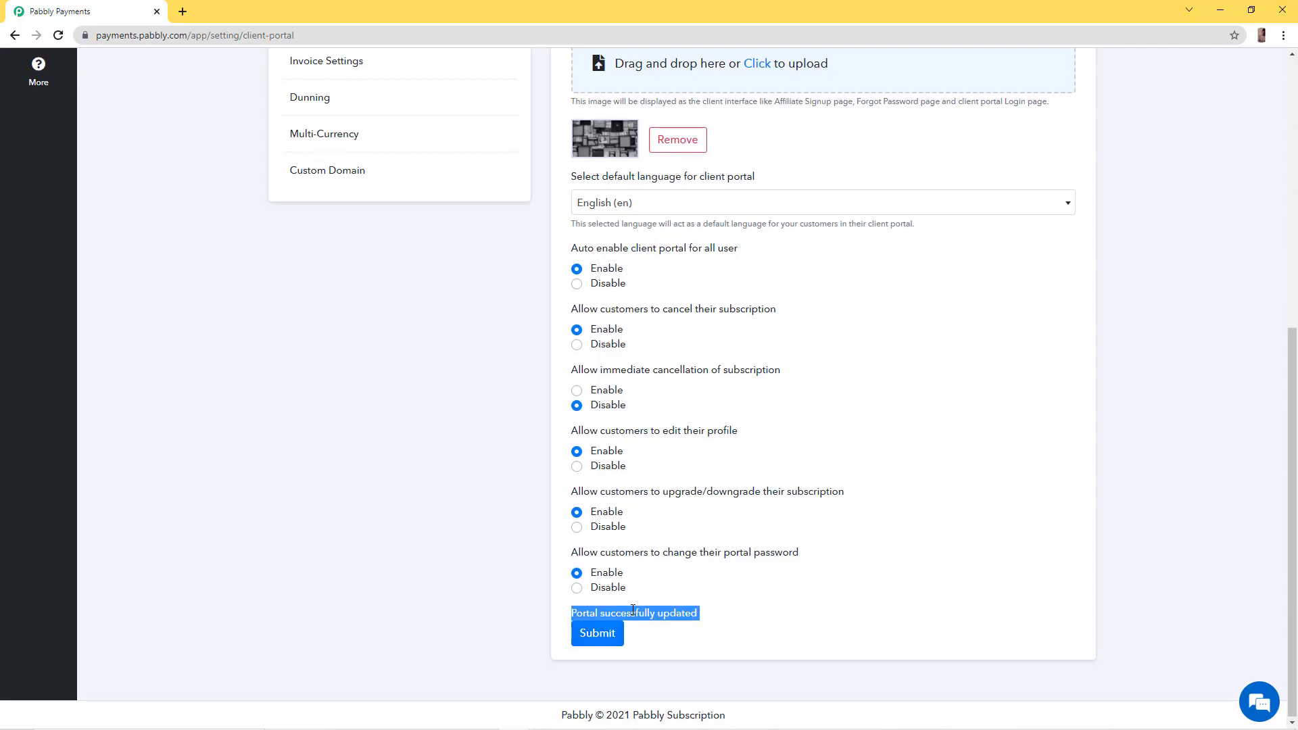
scroll(633, 611, up, 7)
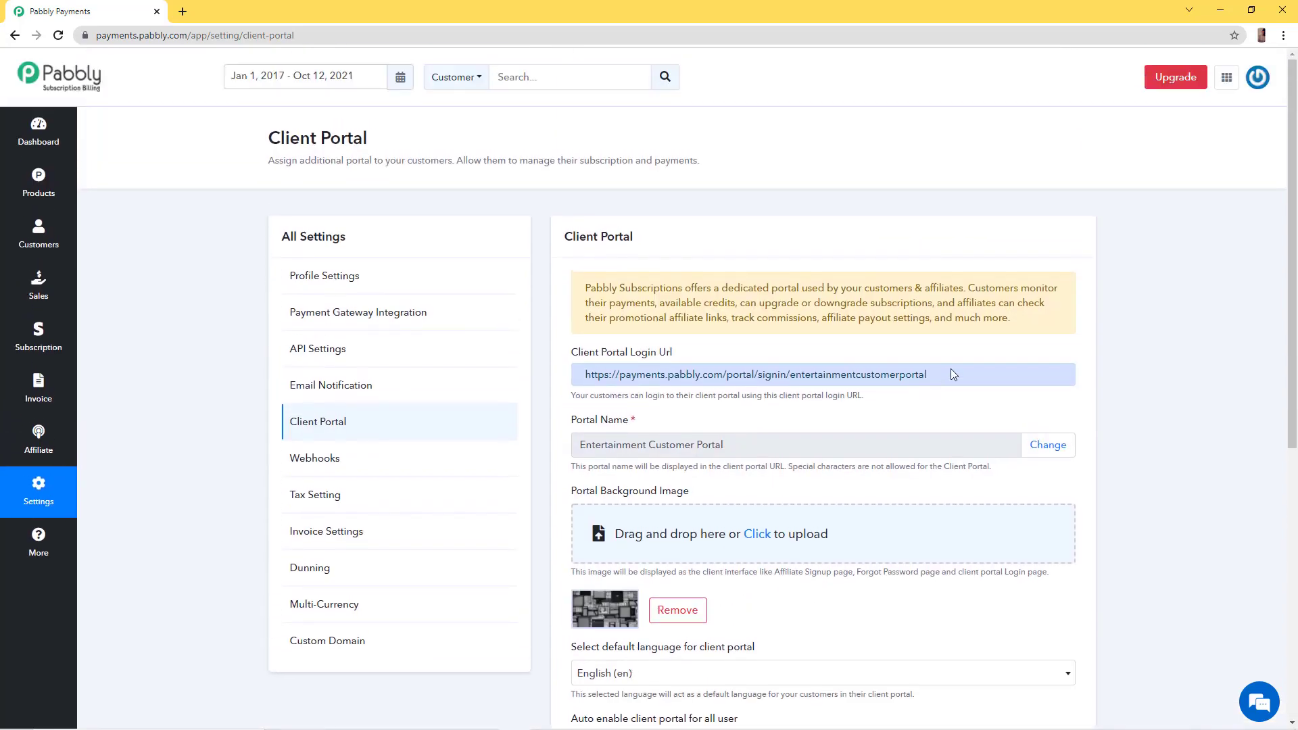
Copy the Client Portal Login URL and load it in a new browser tab
drag(954, 374, 534, 379)
key(ctrl+c)
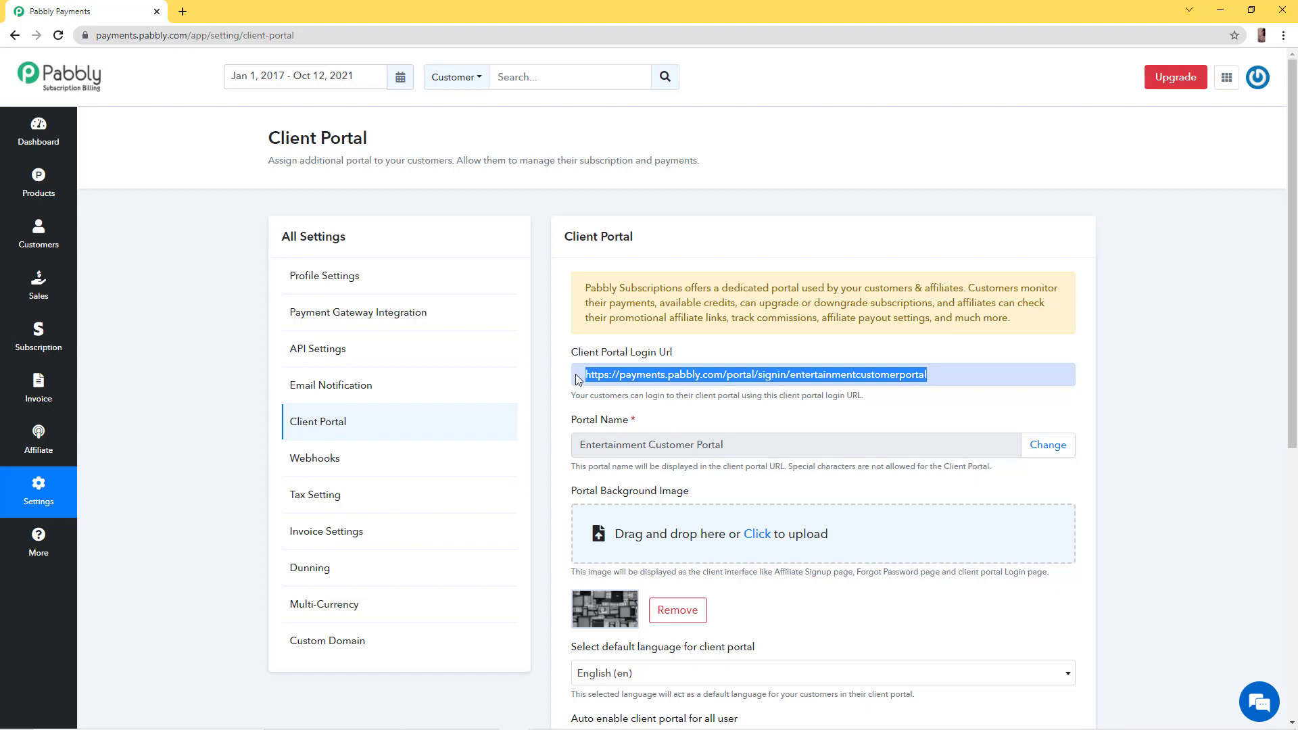
click(190, 15)
key(ctrl+v)
key(Return)
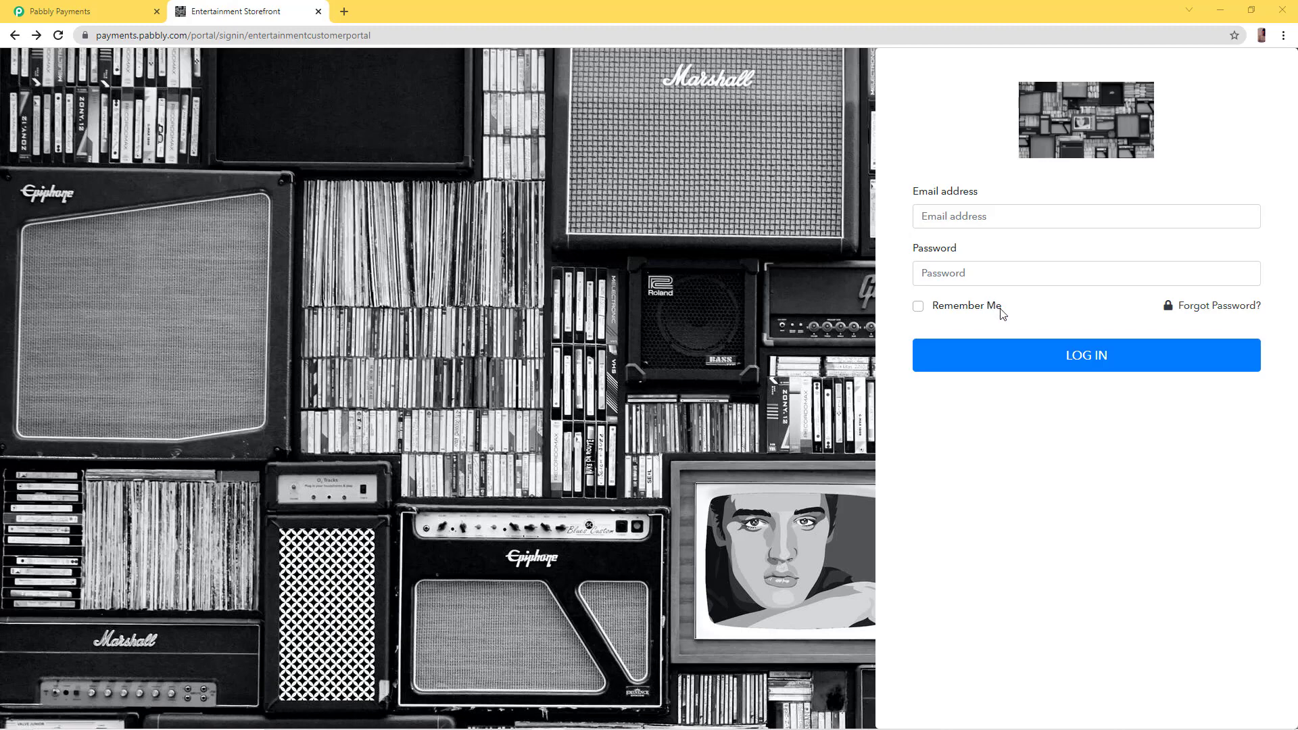
Try the Forgot Password page, then go back to the portal sign-in page
click(1207, 310)
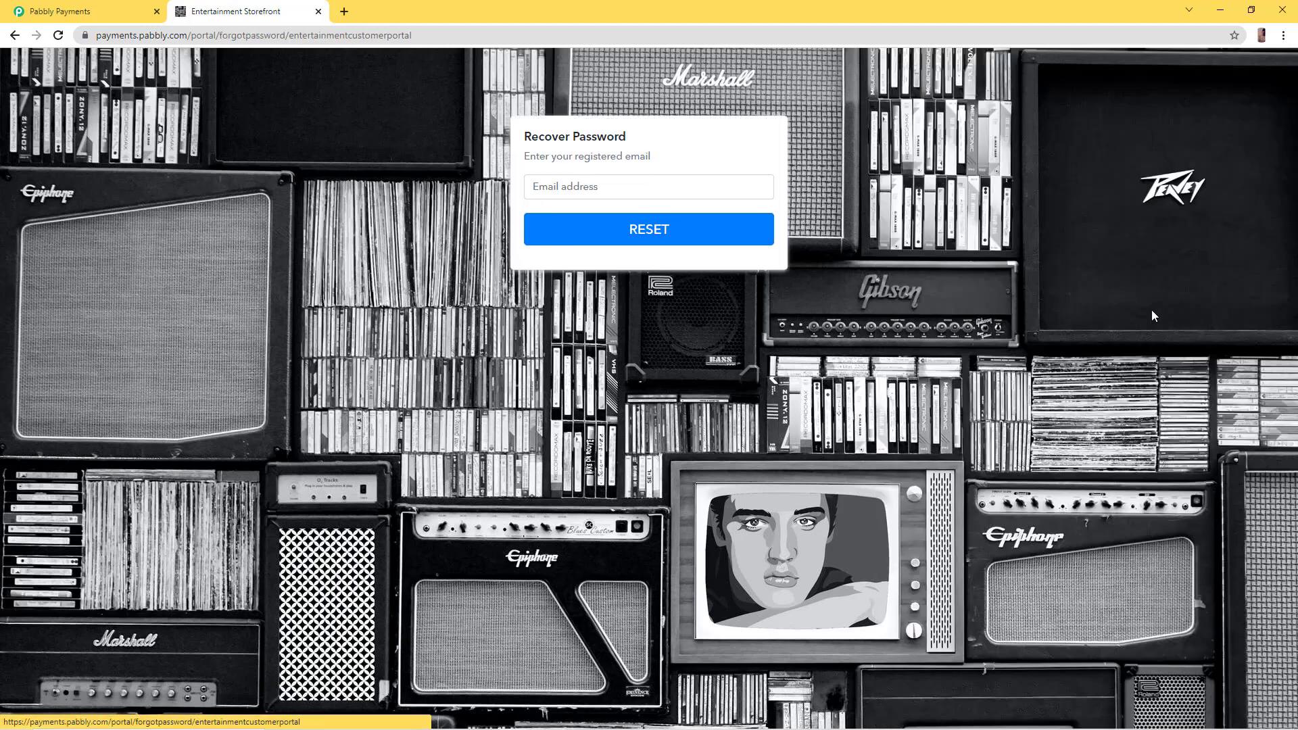
click(688, 187)
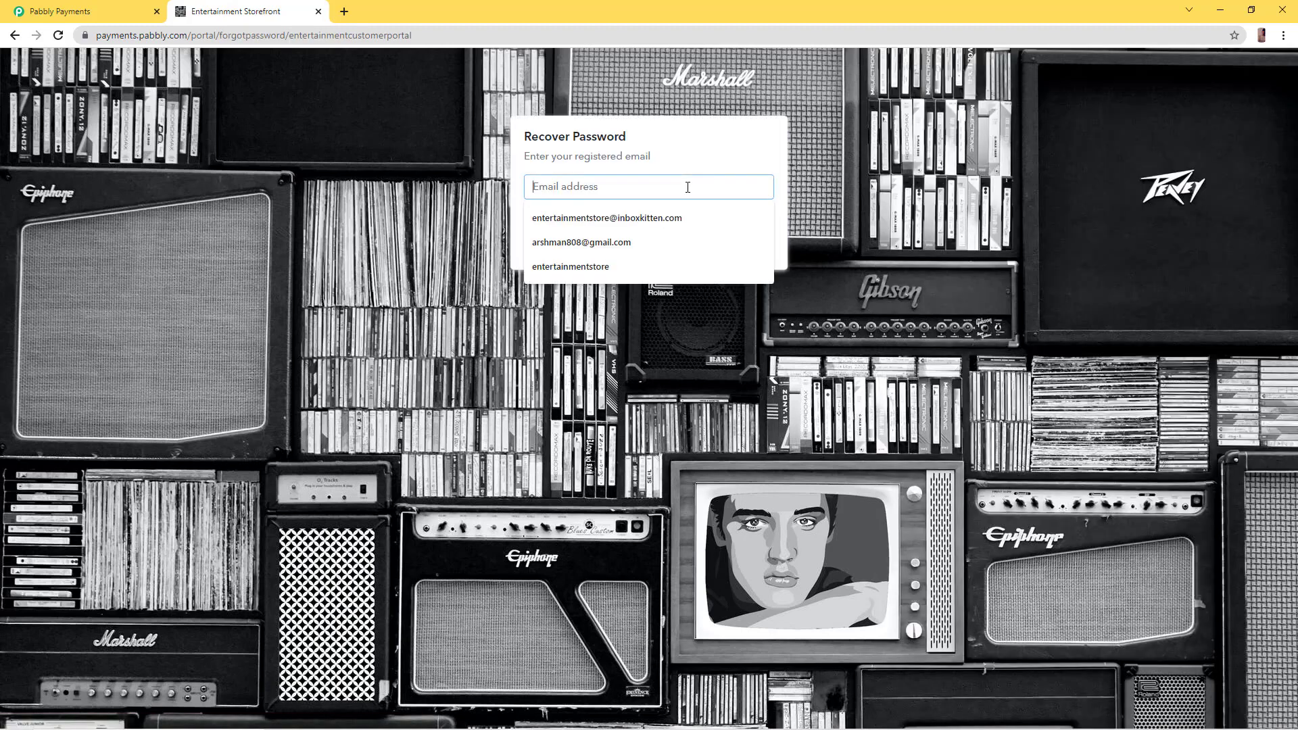
click(761, 228)
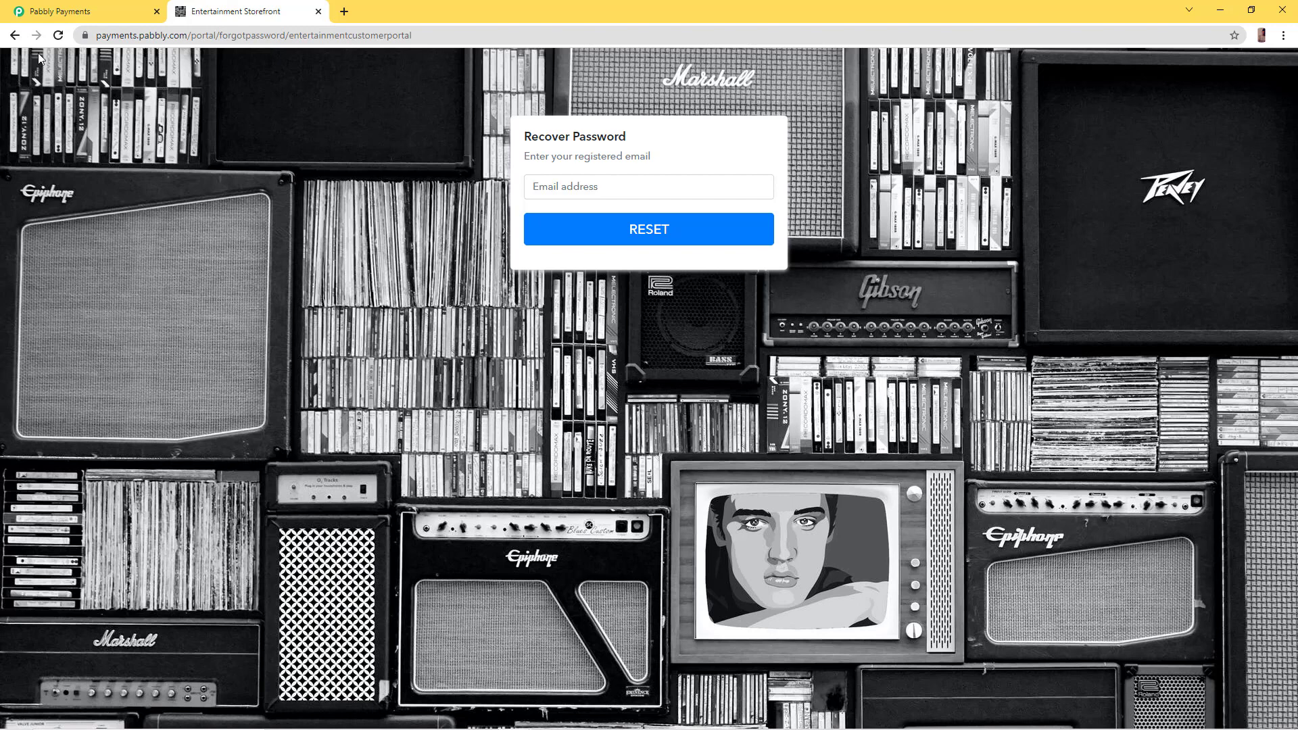
click(15, 35)
Sign in to the portal with the customer's email address and password
click(980, 217)
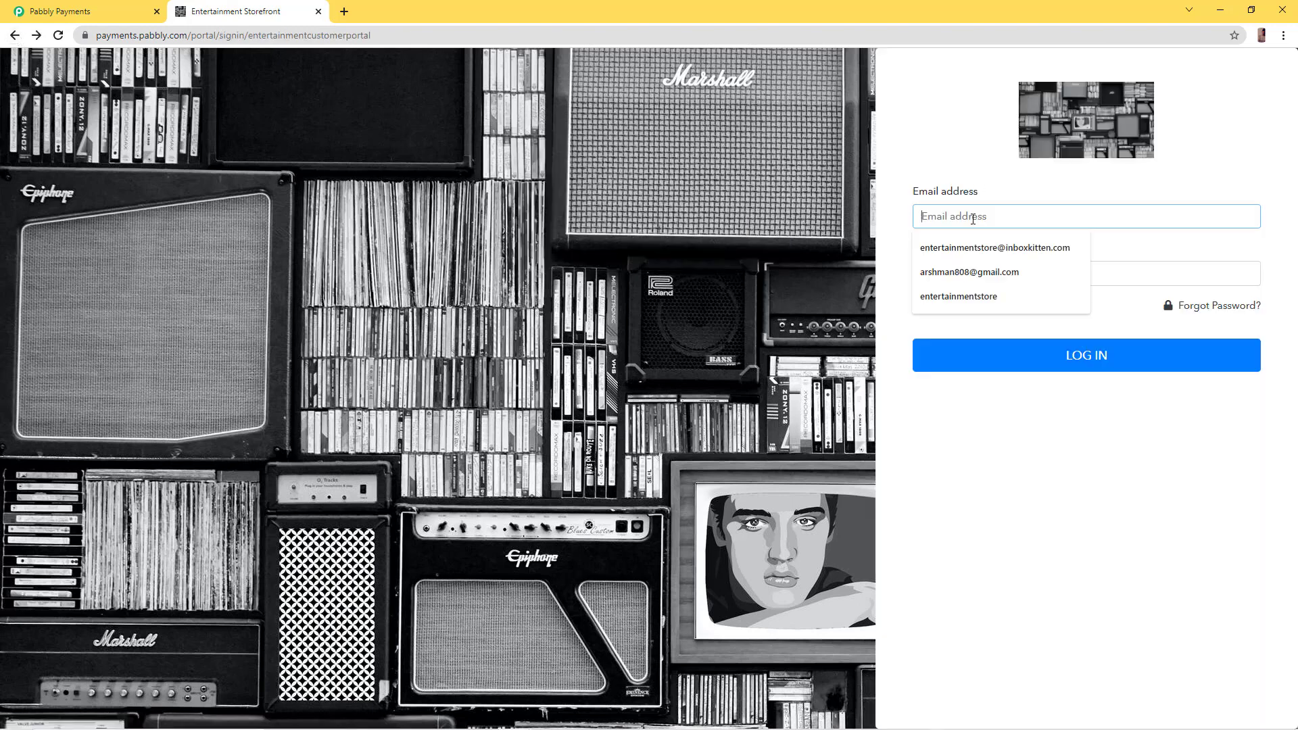
click(1148, 274)
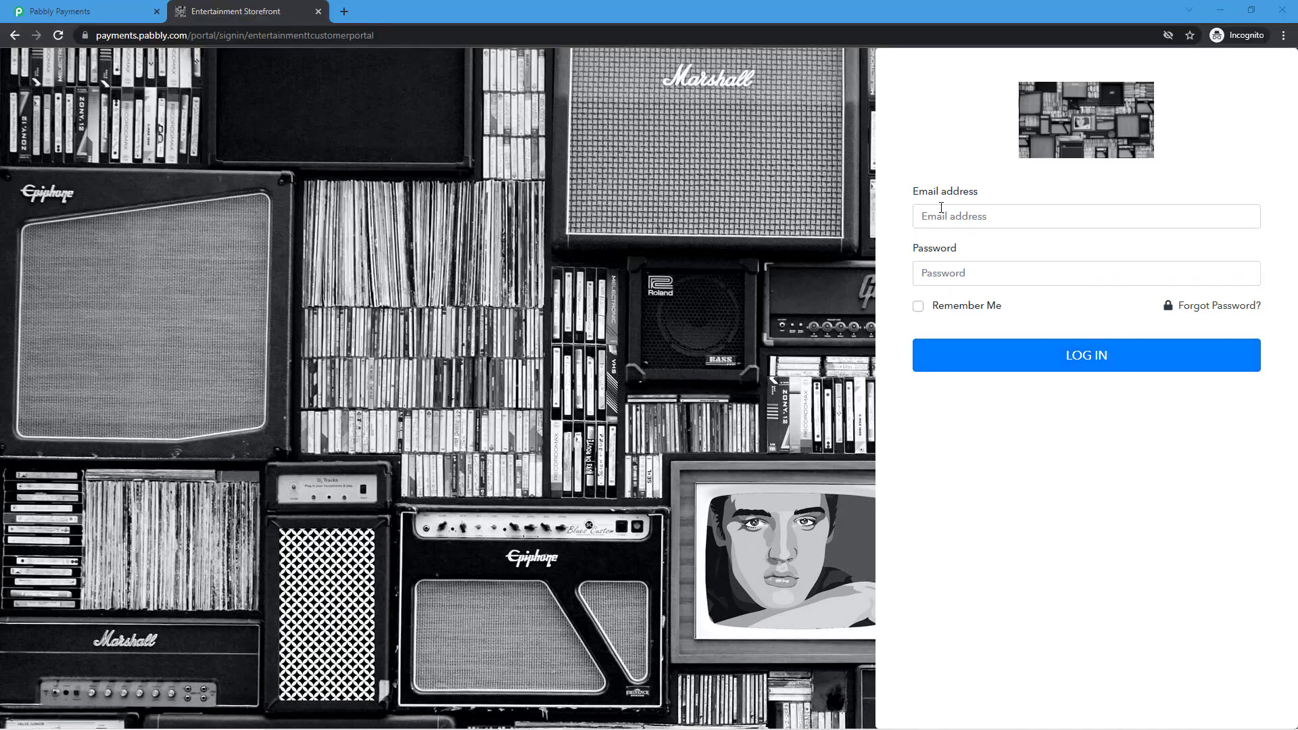
click(942, 210)
click(1004, 274)
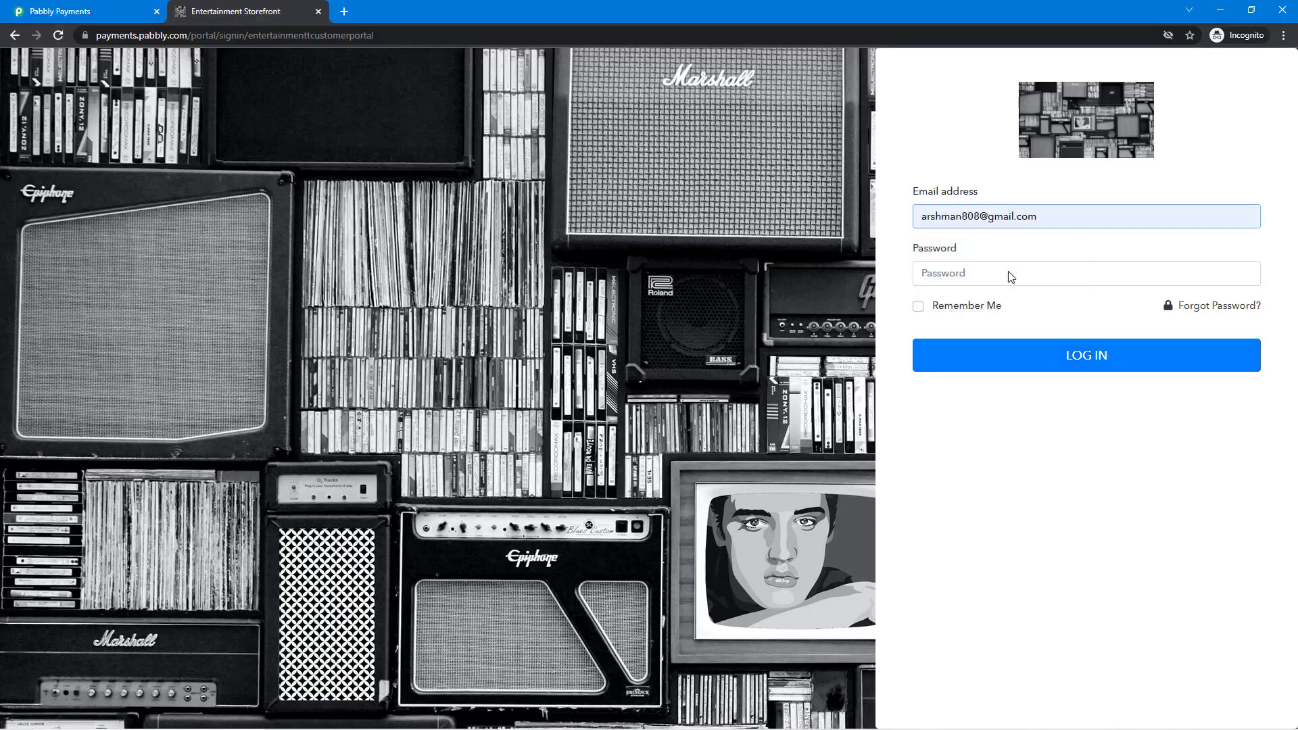
click(1010, 273)
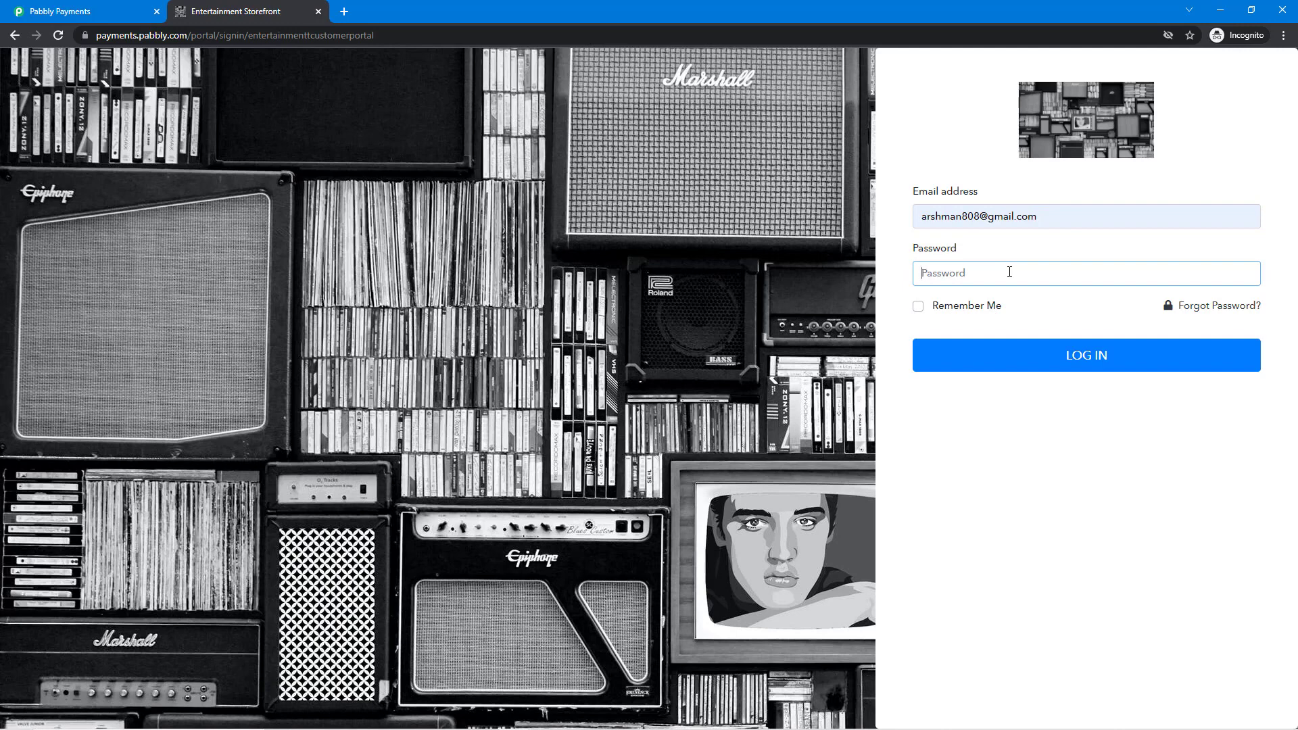
text(12345678)
click(919, 355)
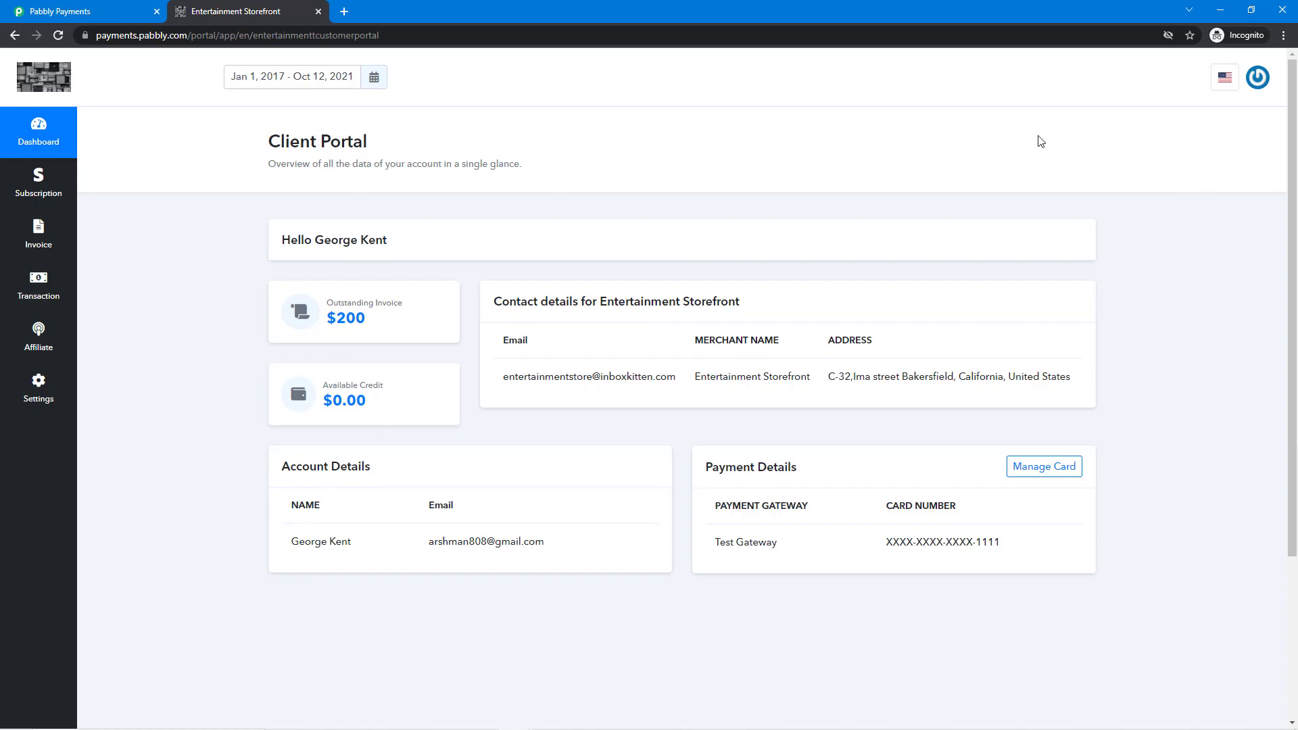
Review the merchant's contact email, Entertainment name and address on the dashboard
triple_click(607, 381)
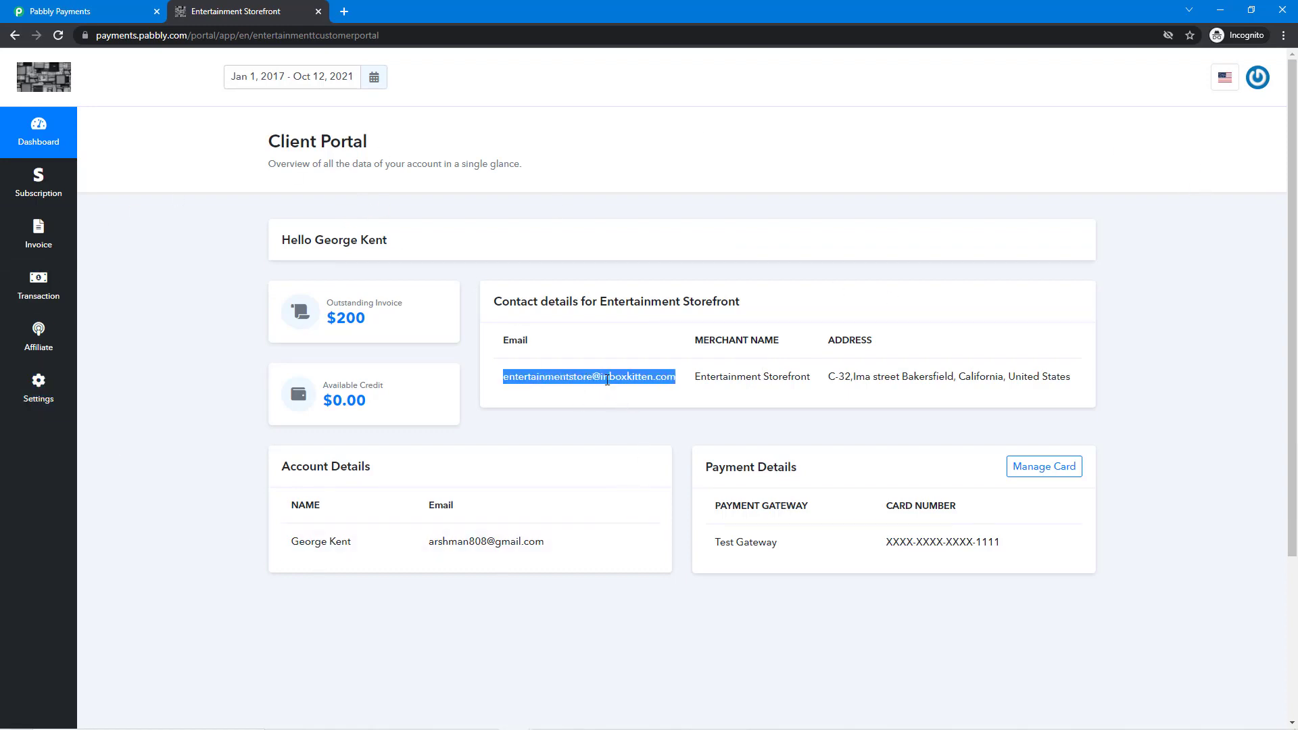
double_click(730, 379)
click(778, 378)
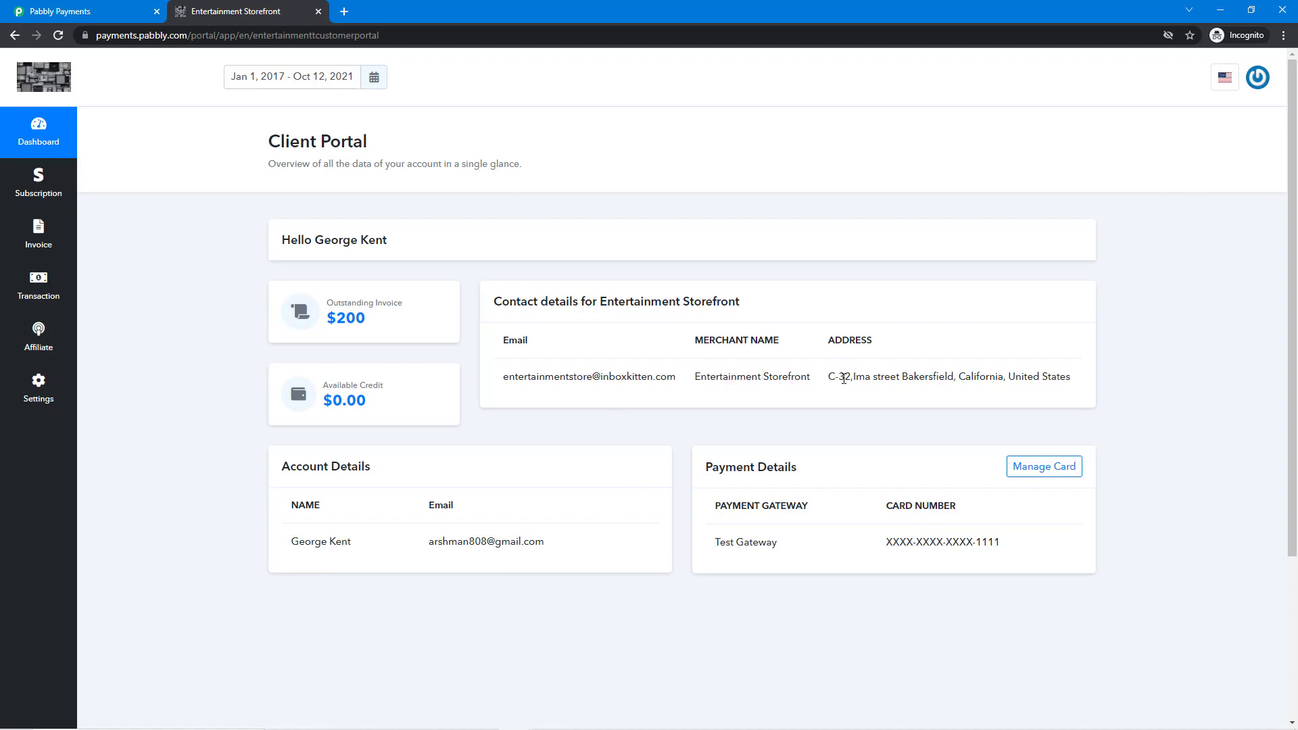
triple_click(844, 378)
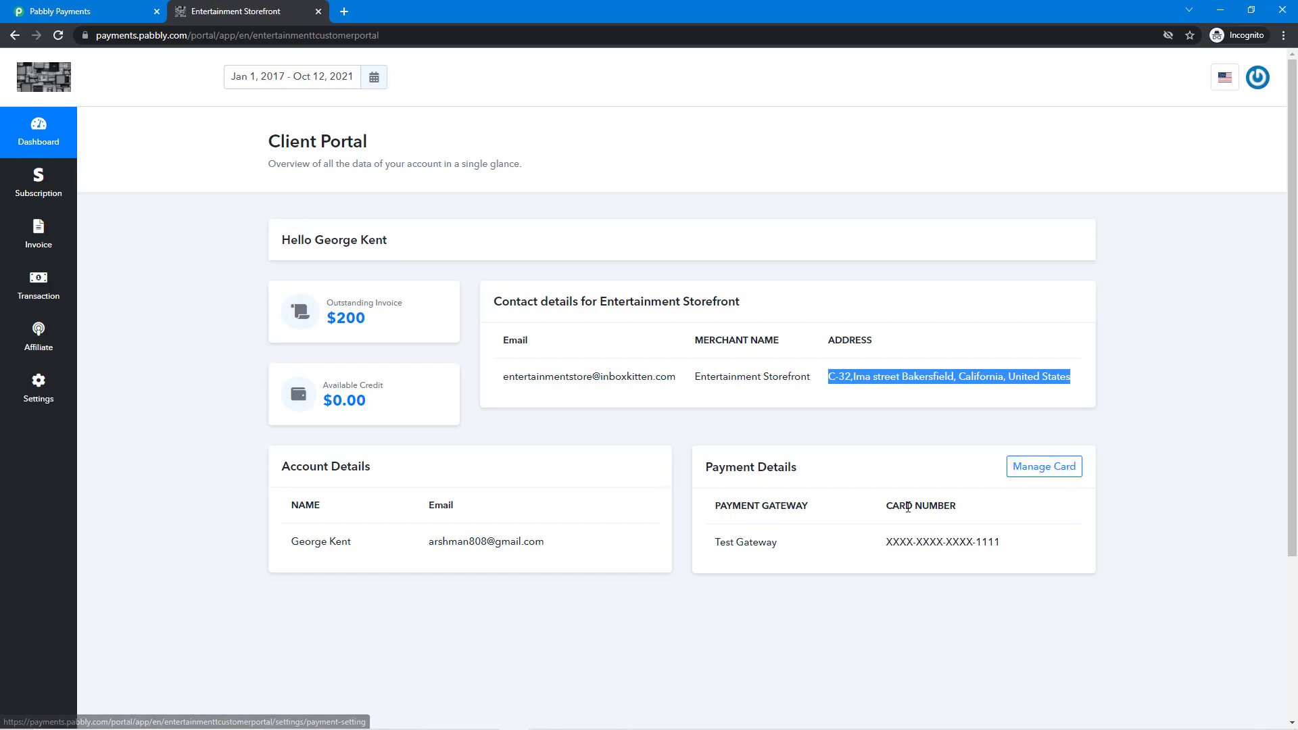
Browse the Subscription, Invoice and Transaction pages, ending on the Affiliate overview
click(64, 181)
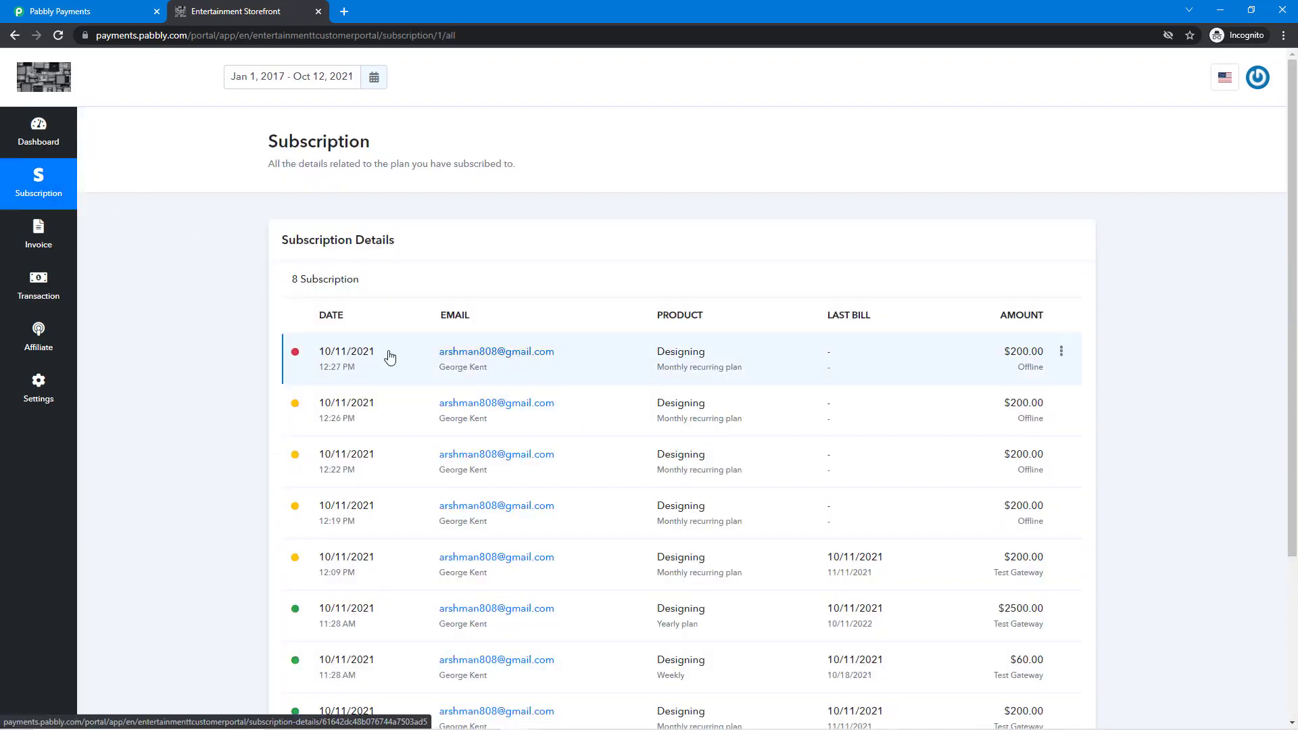
click(53, 245)
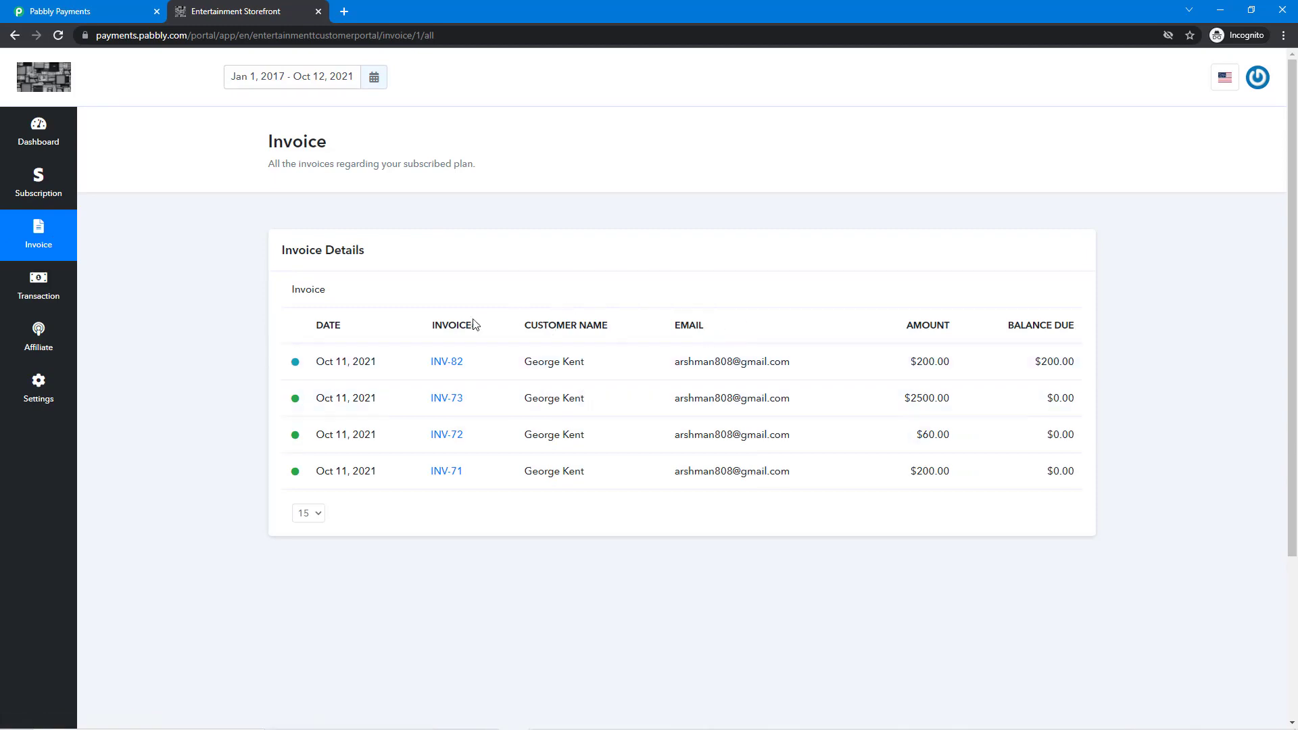
click(40, 298)
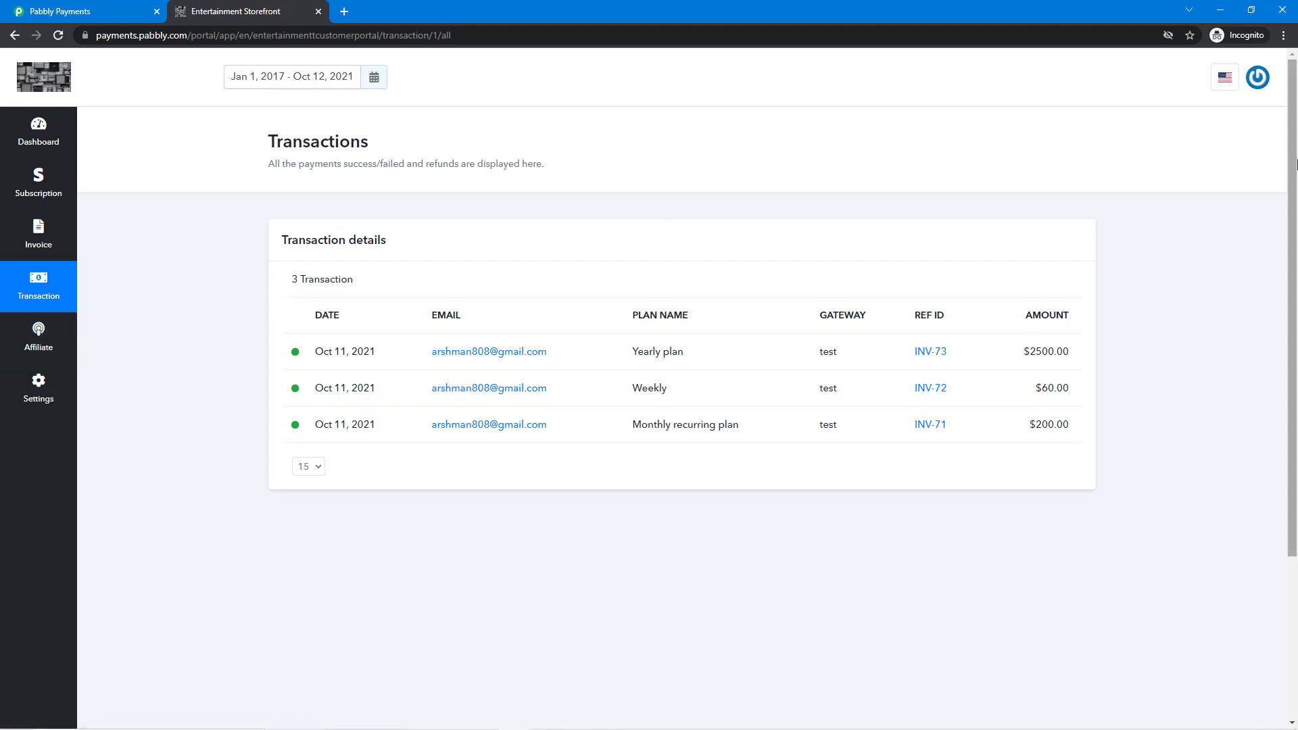
click(23, 348)
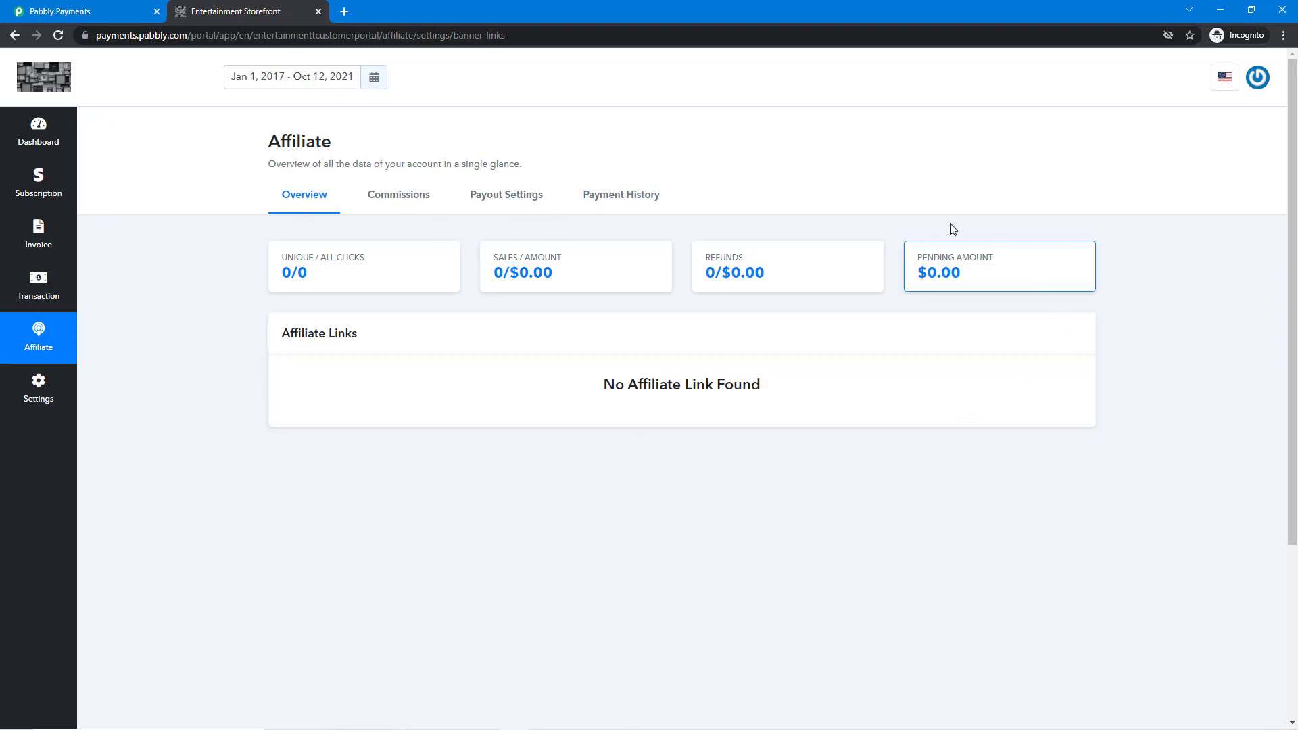
View the portal's Payment Settings, showing the customer's saved card as payment mode
click(65, 386)
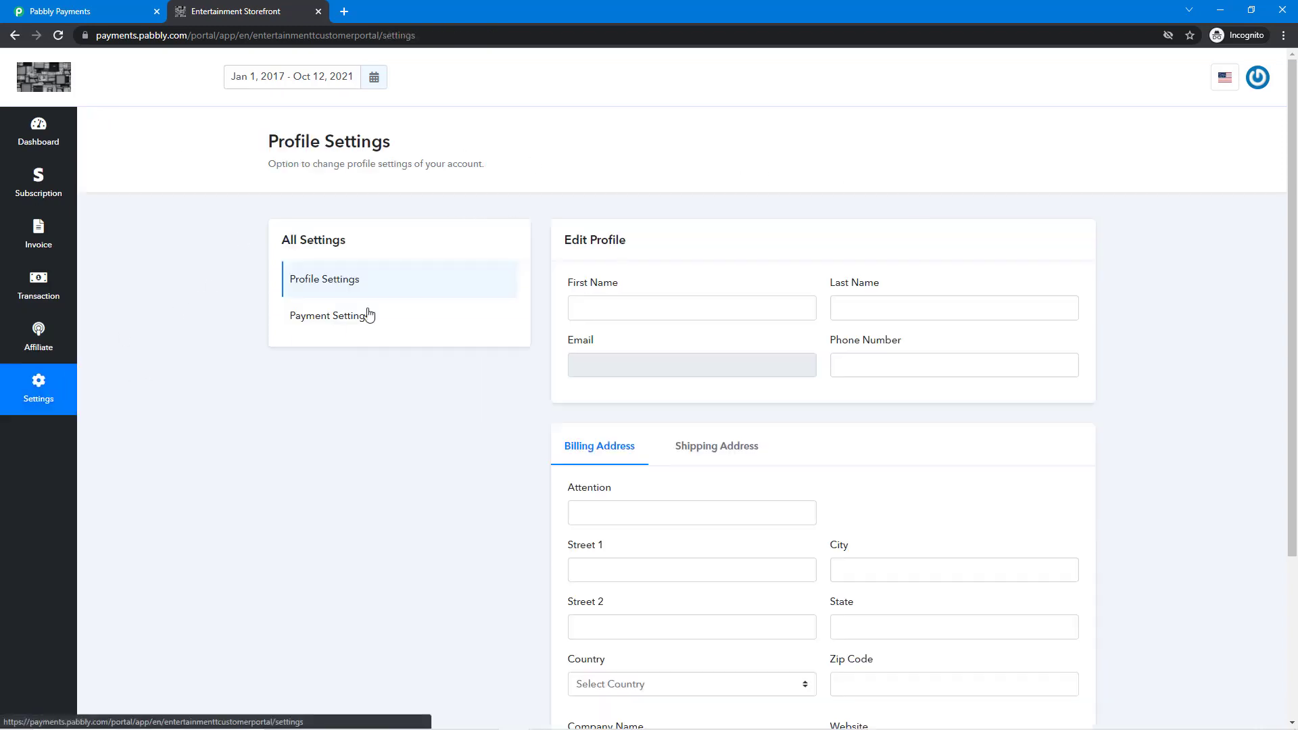
scroll(734, 330, down, 1)
scroll(733, 330, down, 2)
click(318, 114)
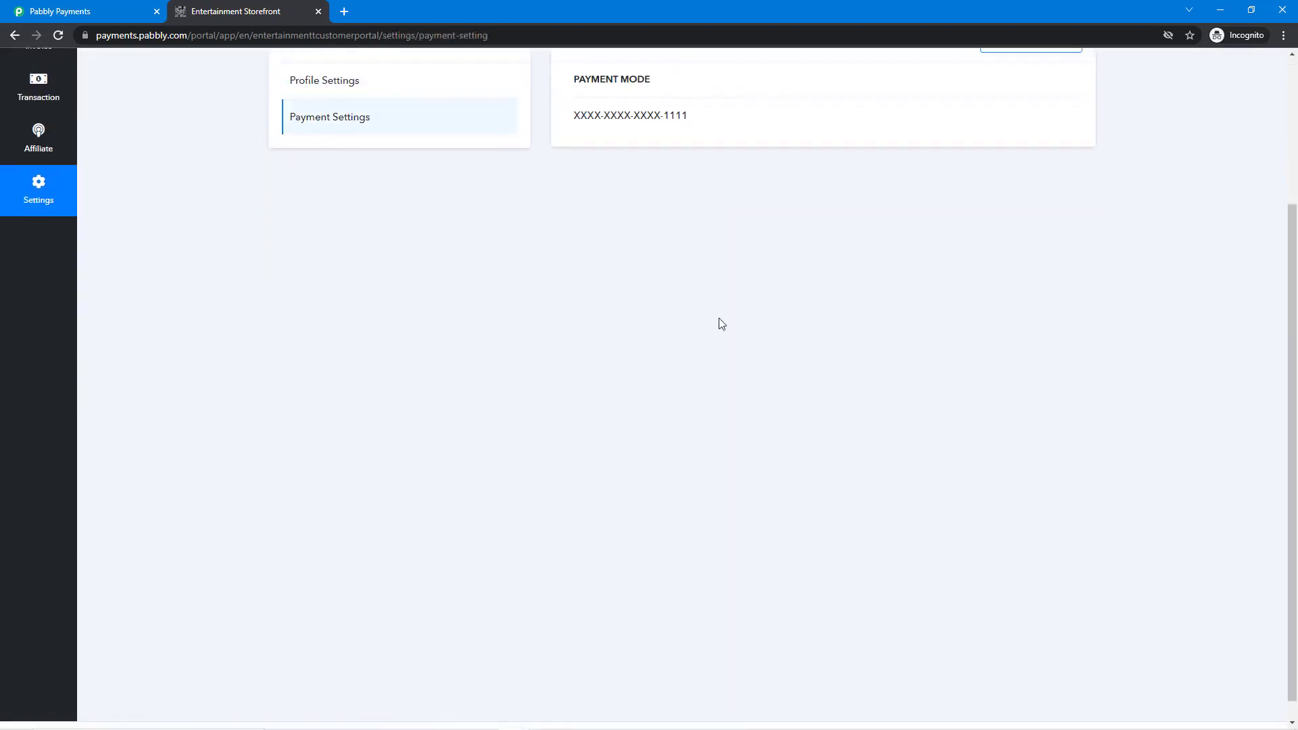